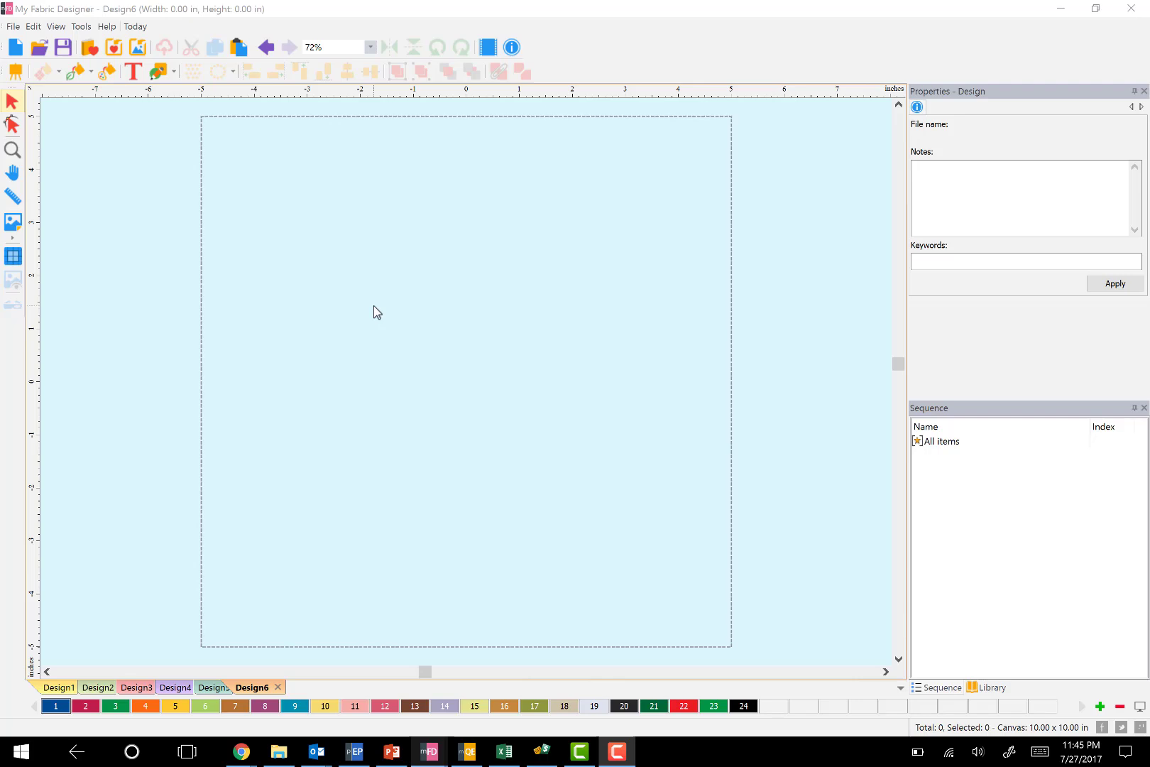
# Set the canvas type to Cloth with a size of 50 in wide by 44 in high.
pyautogui.click(15, 71)
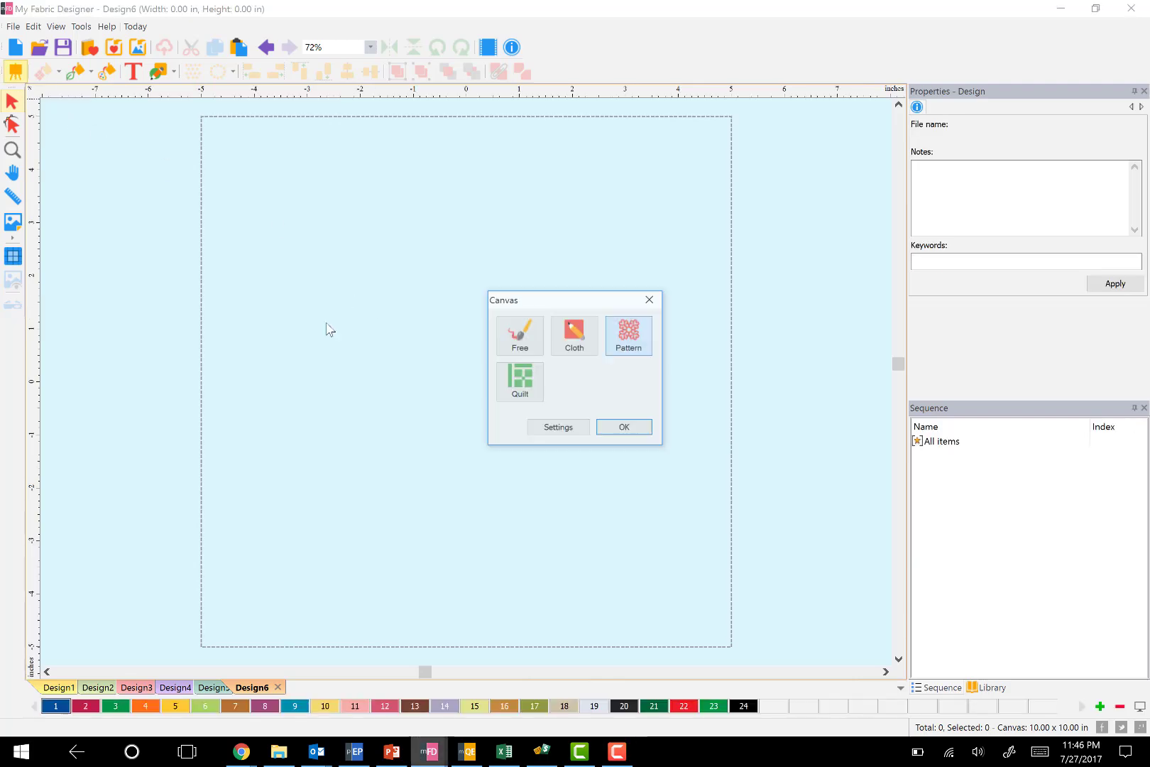
pyautogui.click(574, 339)
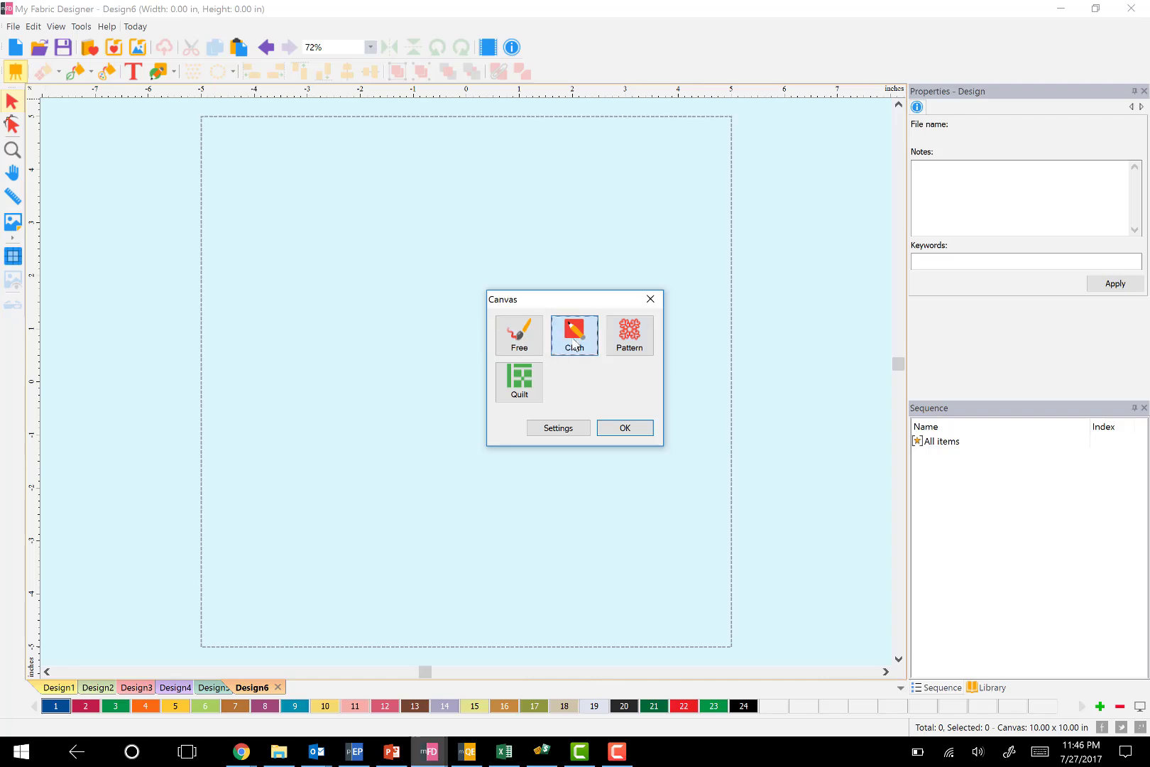
pyautogui.click(568, 430)
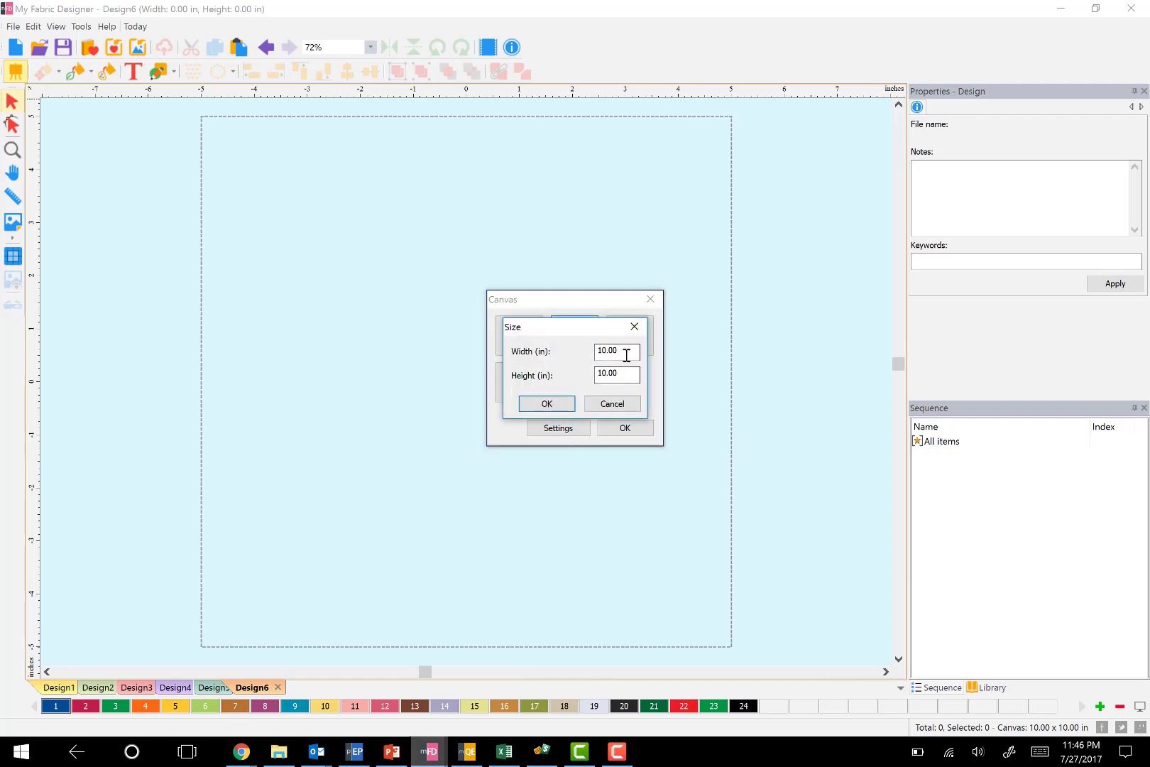
pyautogui.write('54')
pyautogui.press('Tab')
pyautogui.write('44')
pyautogui.click(546, 405)
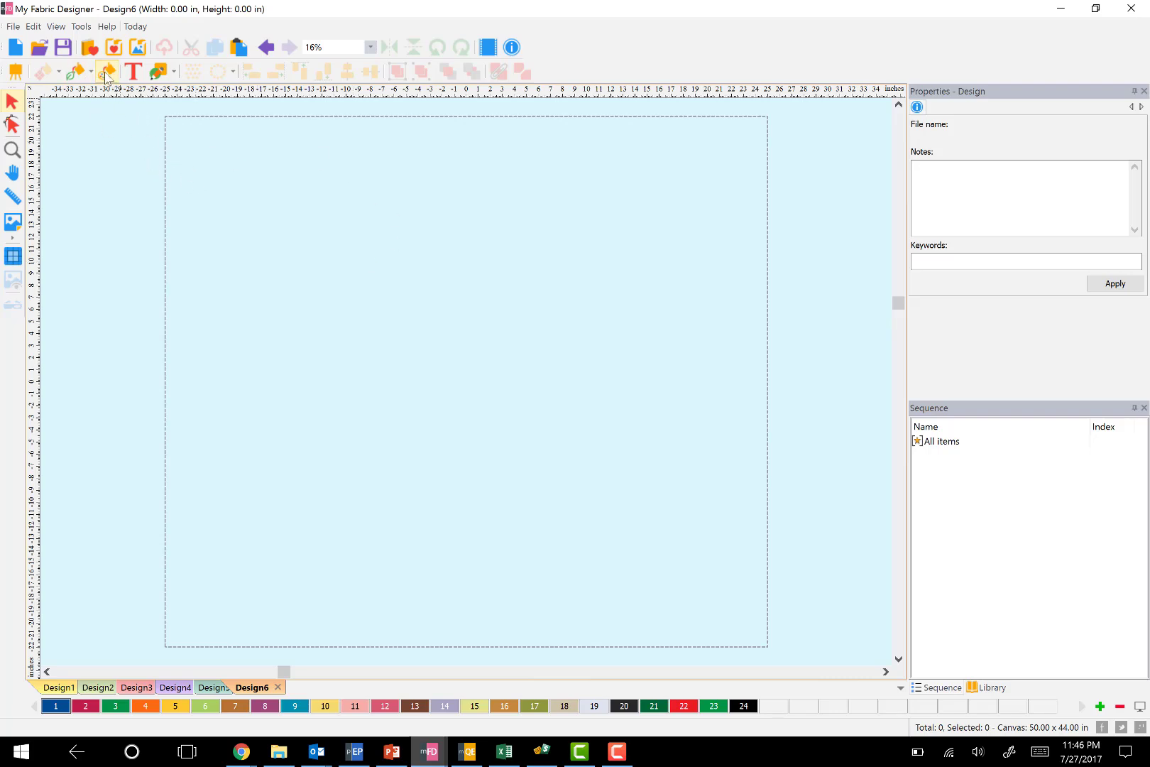
# Insert floral artwork 001 from the Ziba Floral library set and move it near the canvas's upper-left corner.
pyautogui.click(90, 49)
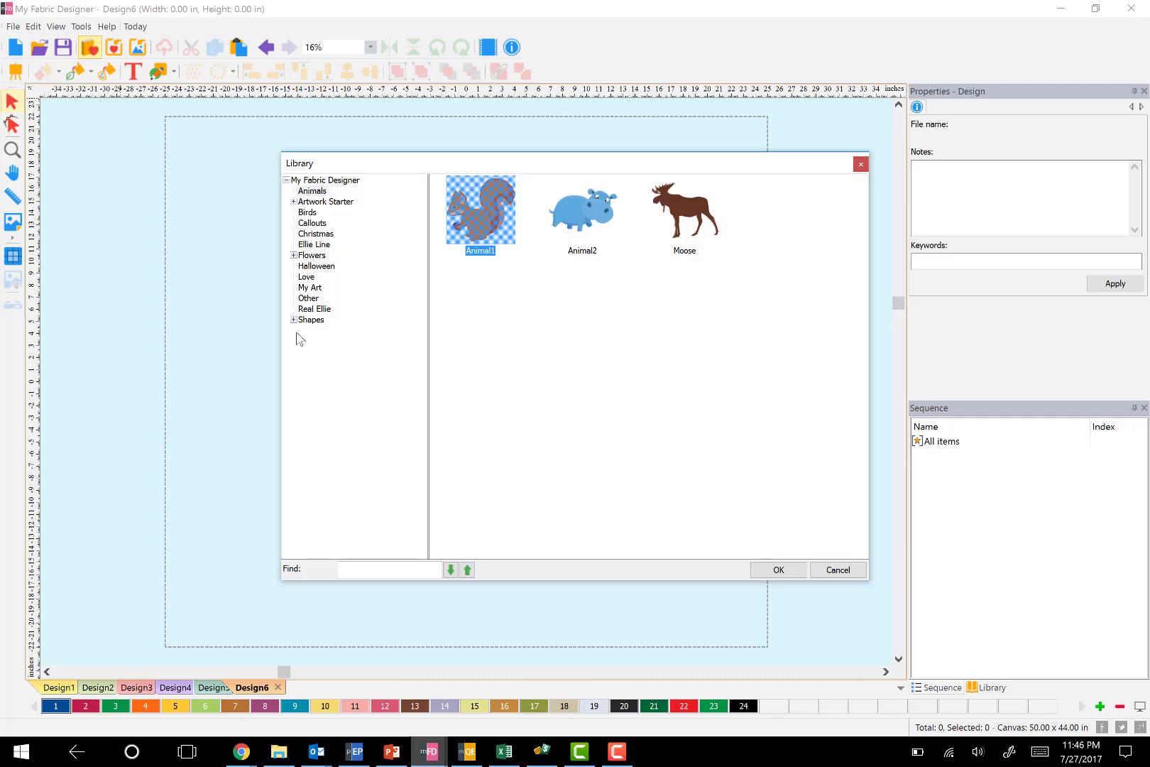
pyautogui.click(293, 255)
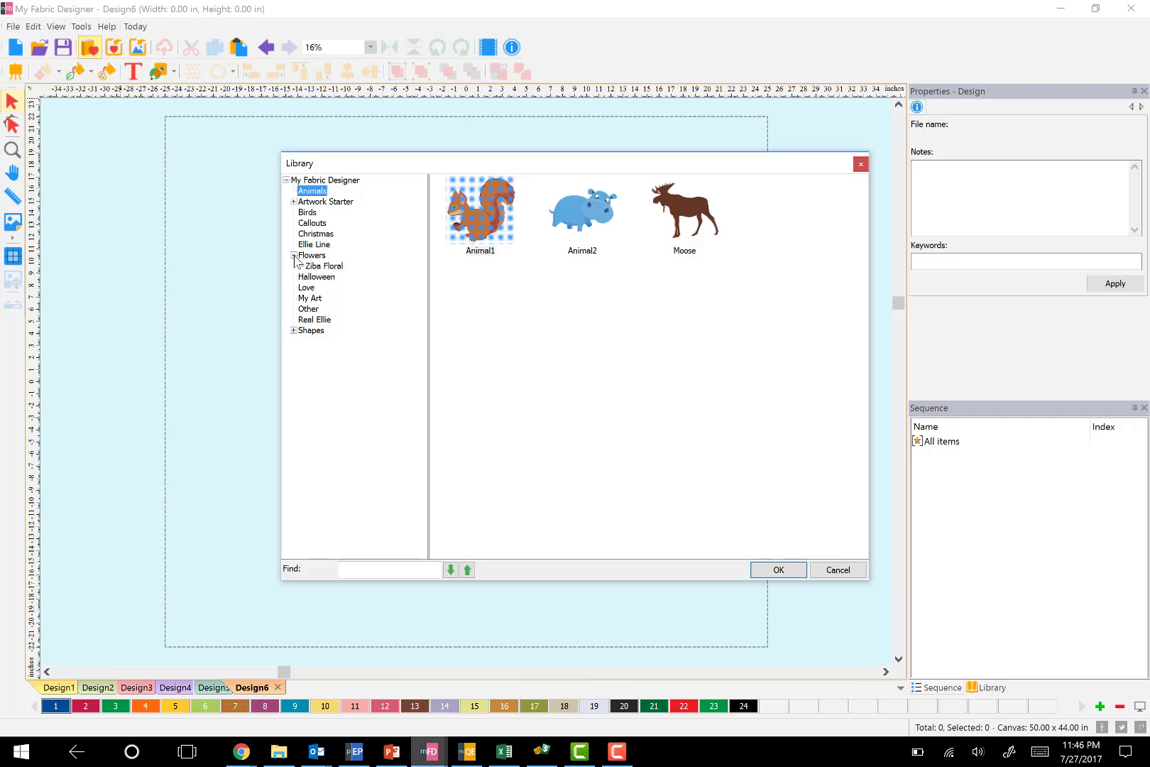
pyautogui.click(314, 267)
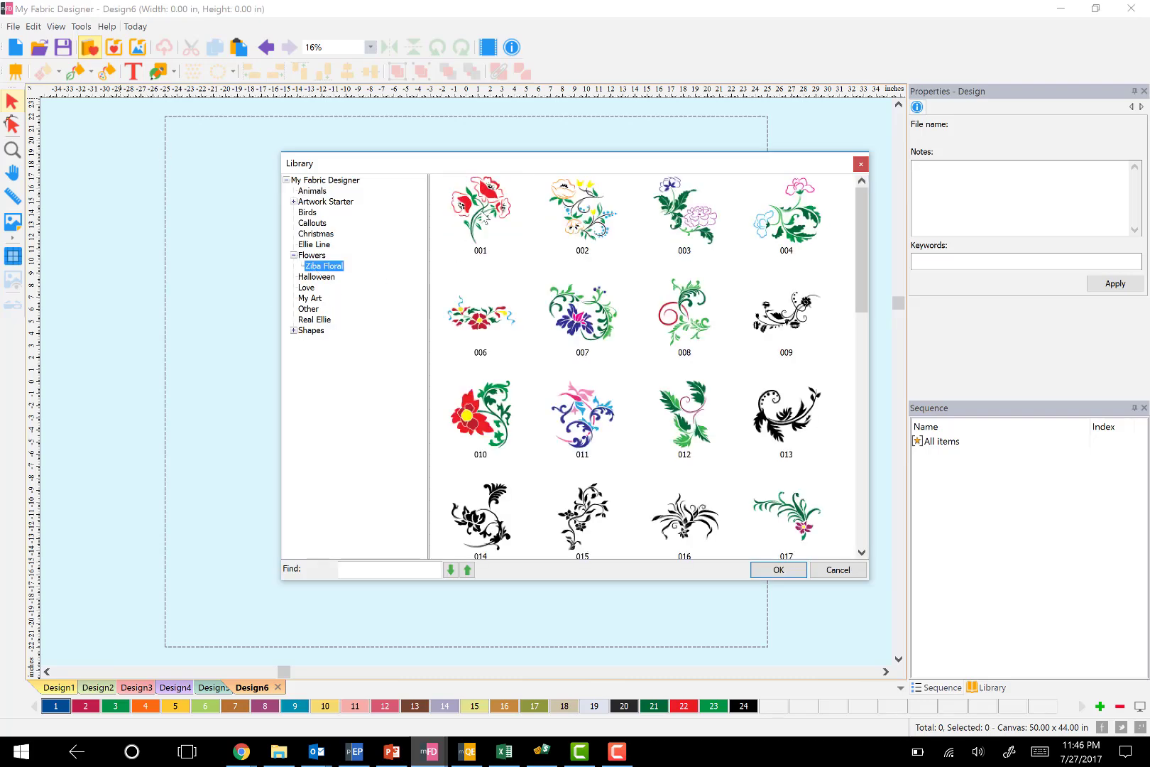
pyautogui.click(483, 213)
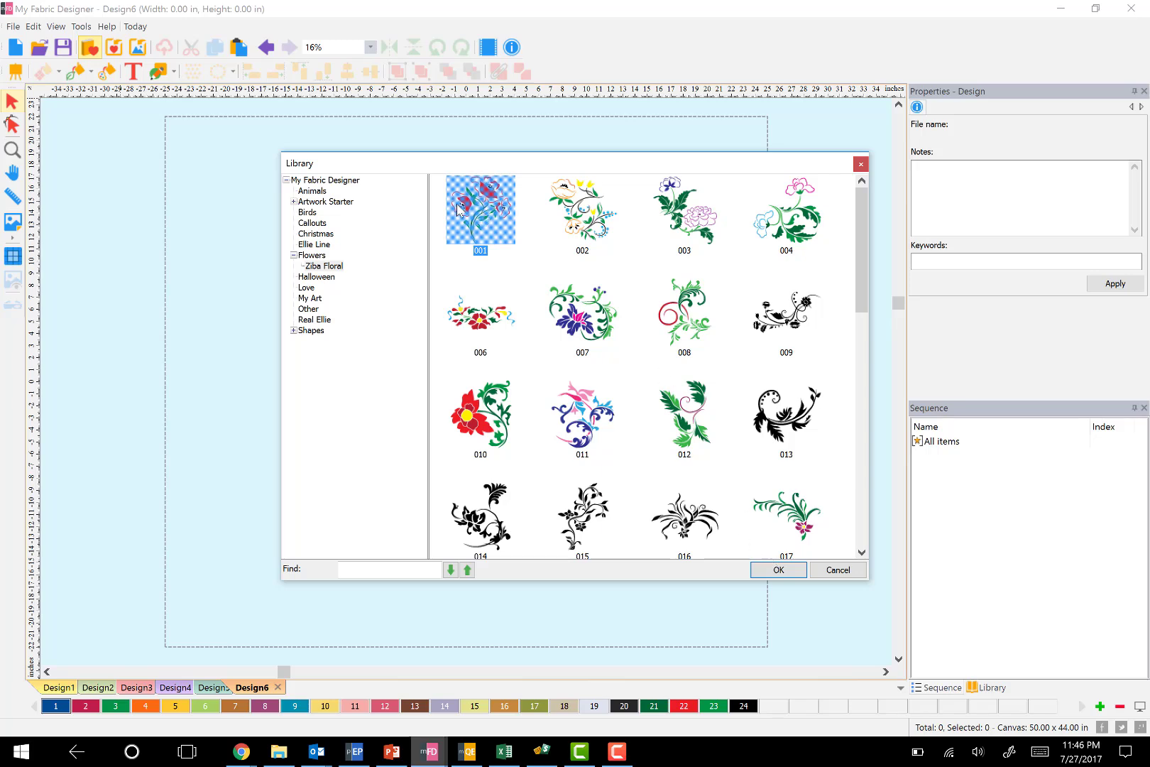
pyautogui.click(780, 570)
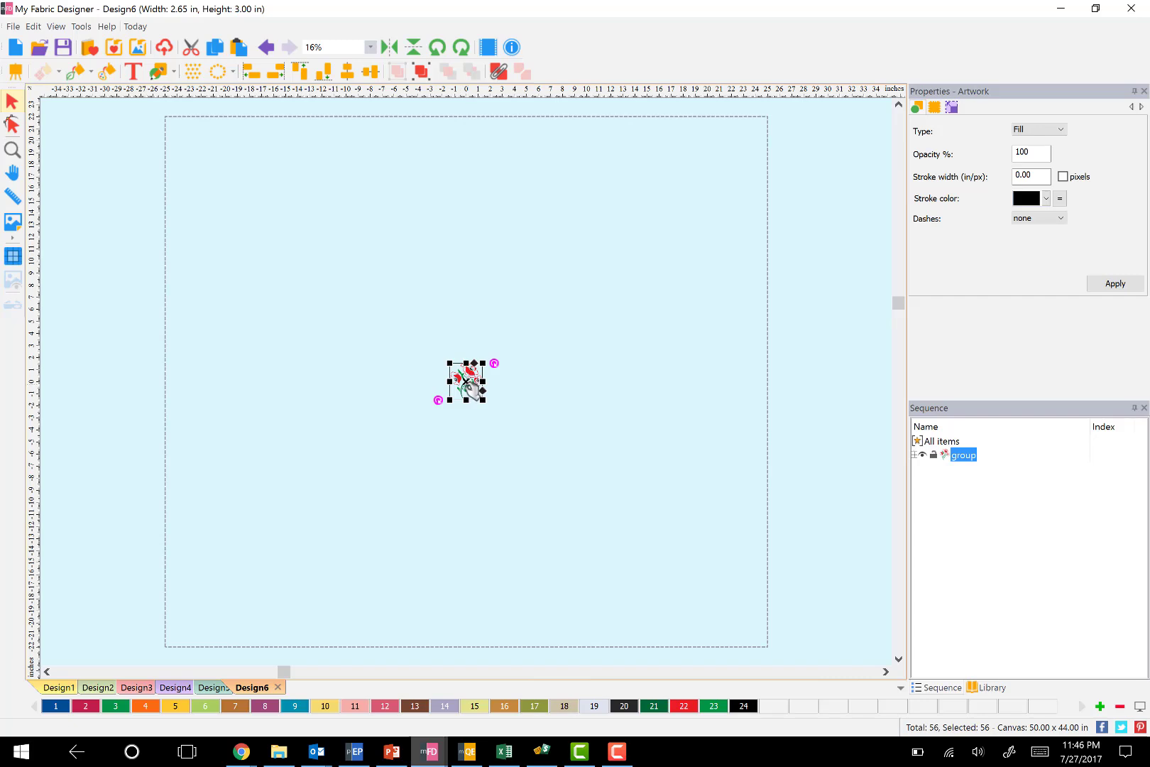
pyautogui.moveTo(469, 388); pyautogui.dragTo(231, 190)
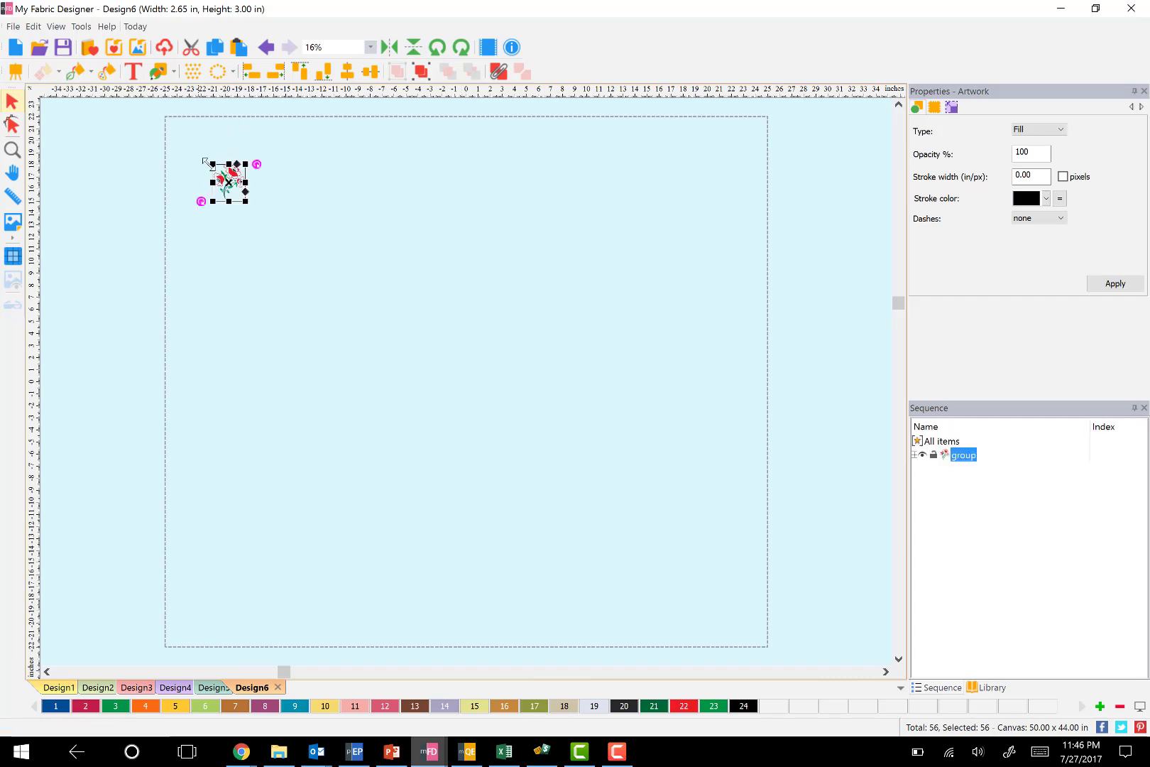
# Start a Repeat of the flower with horizontal and vertical distances of 1 in.
pyautogui.click(193, 74)
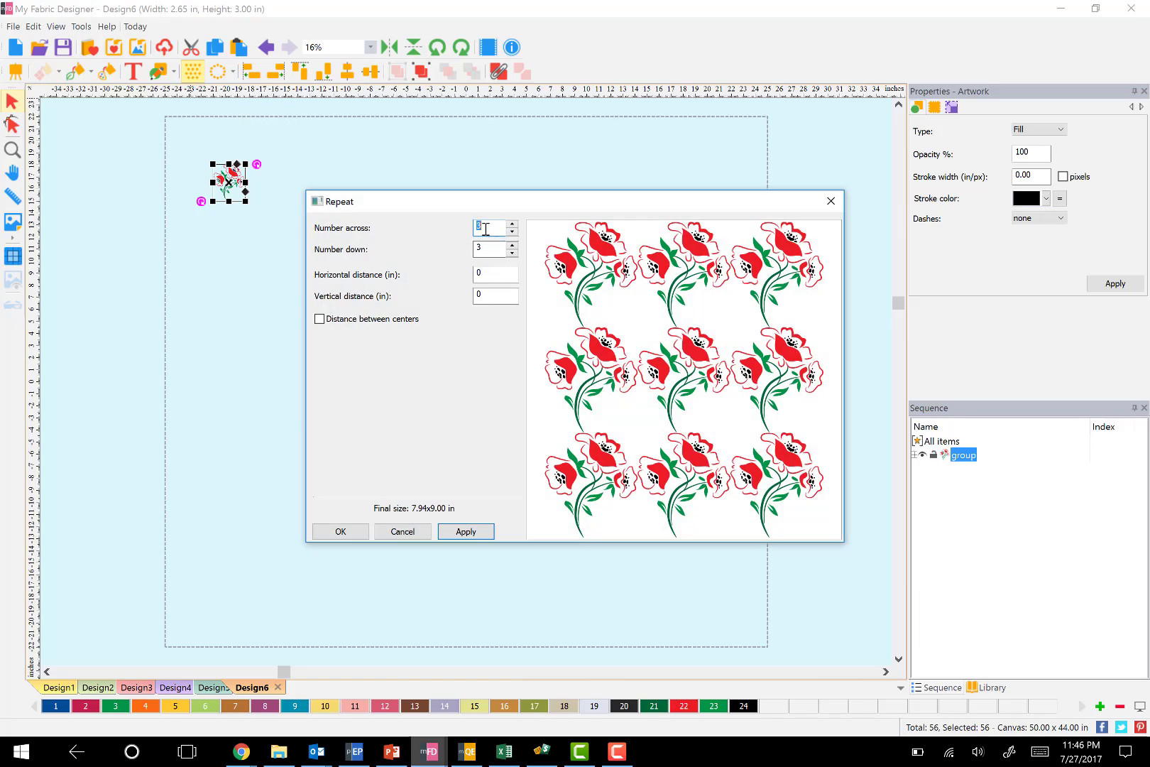
pyautogui.click(473, 274)
pyautogui.press('BackSpace')
pyautogui.write('1')
pyautogui.press('Tab')
pyautogui.write('1')
# Preview the flower repeat with 18 across and 20 down.
pyautogui.moveTo(496, 229); pyautogui.dragTo(468, 228)
pyautogui.write('18')
pyautogui.press('Tab')
pyautogui.write('20')
pyautogui.click(465, 533)
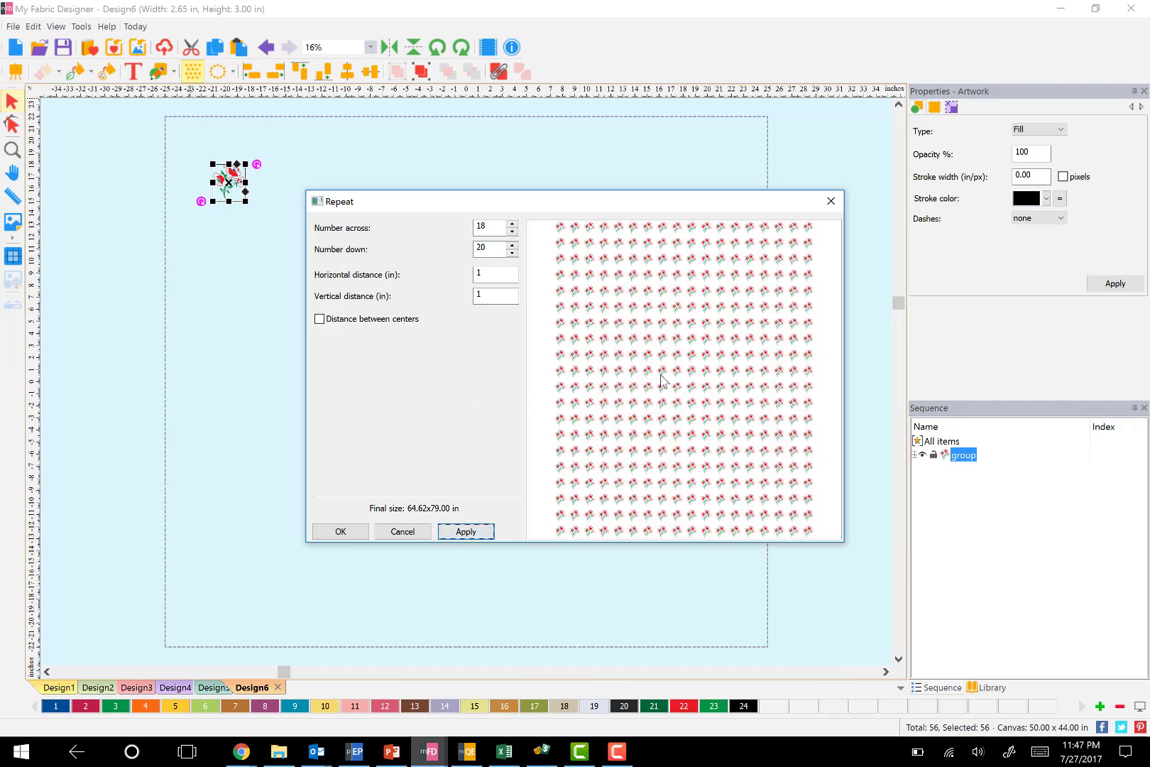
# Preview the flower repeat with 16 across and 10 down.
pyautogui.doubleClick(492, 248)
pyautogui.hotkey('shift', 'Tab')
pyautogui.write('16')
pyautogui.press('Tab')
pyautogui.write('10')
pyautogui.click(475, 532)
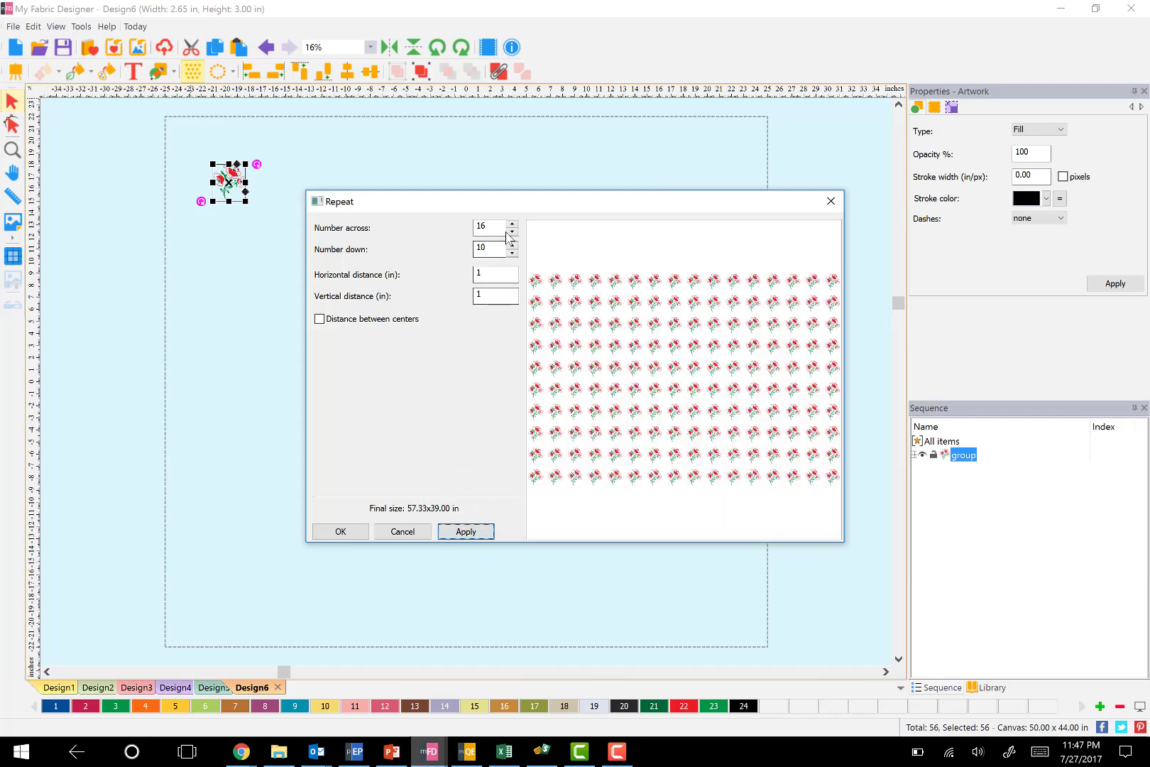
# Create the flower repeat with 14 across and 5 down, and group all the copies into one object.
pyautogui.doubleClick(489, 248)
pyautogui.write('5')
pyautogui.doubleClick(487, 226)
pyautogui.write('14')
pyautogui.click(481, 540)
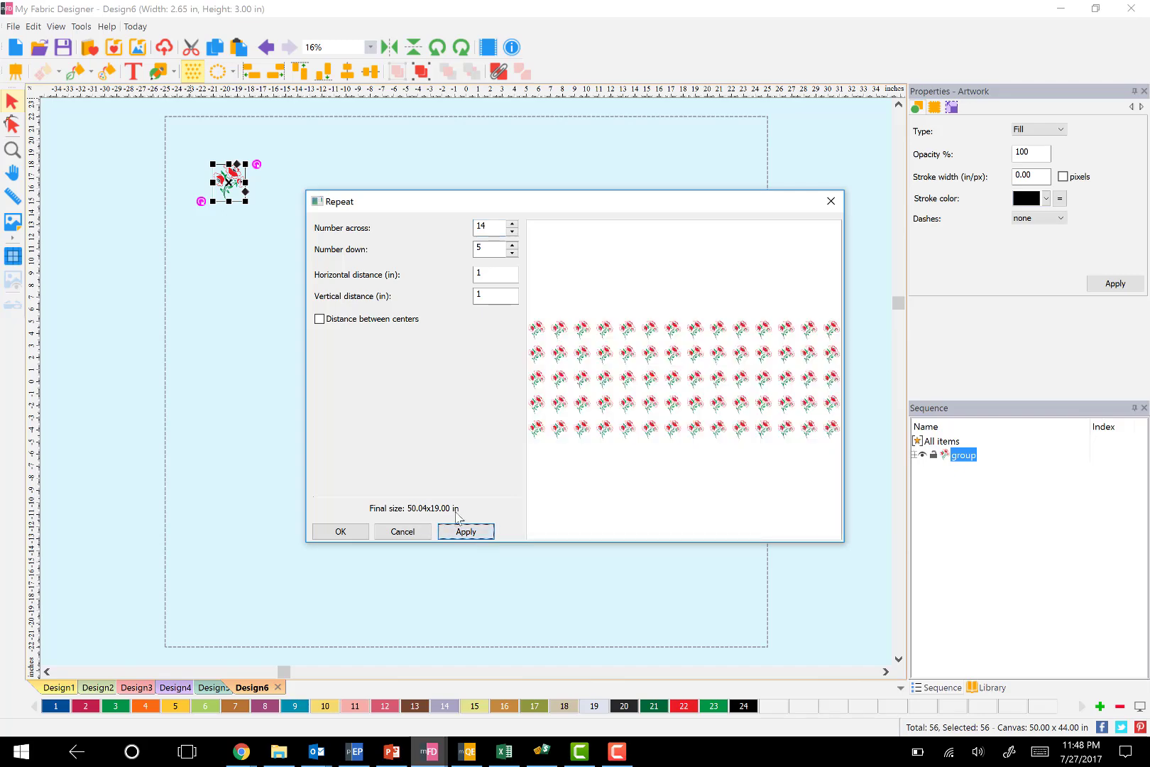
pyautogui.click(340, 531)
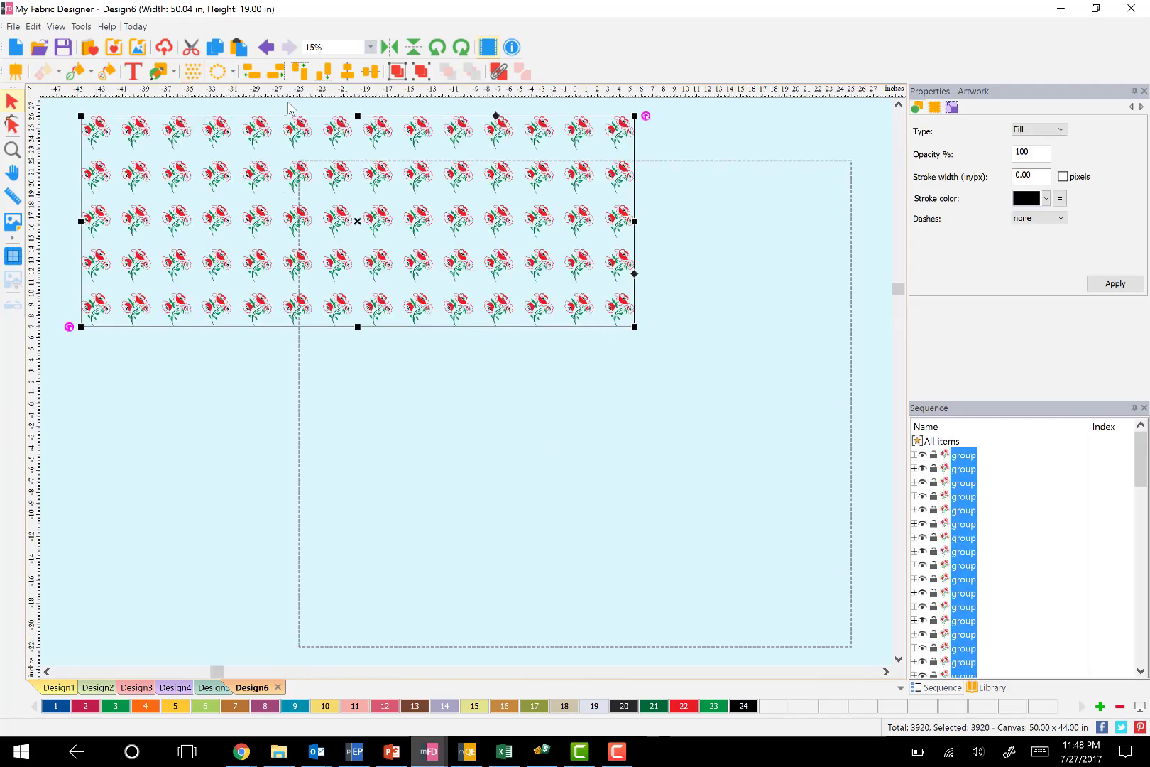
pyautogui.click(398, 72)
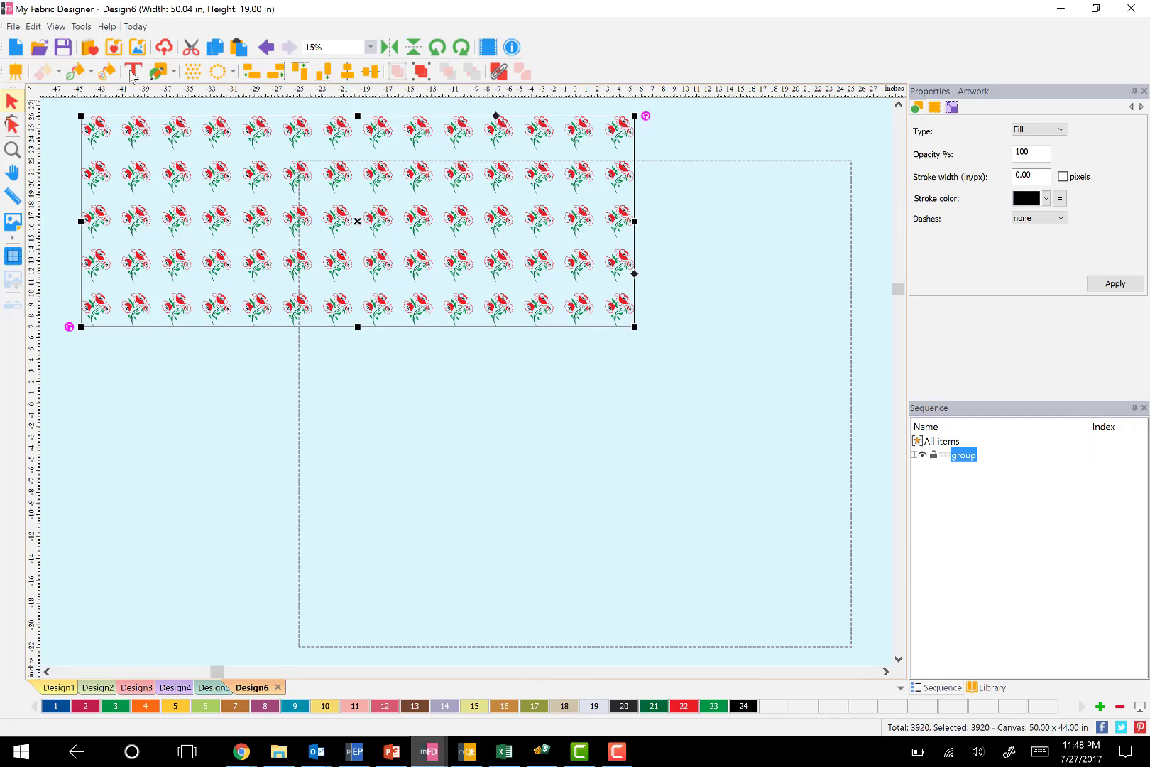
pyautogui.click(339, 457)
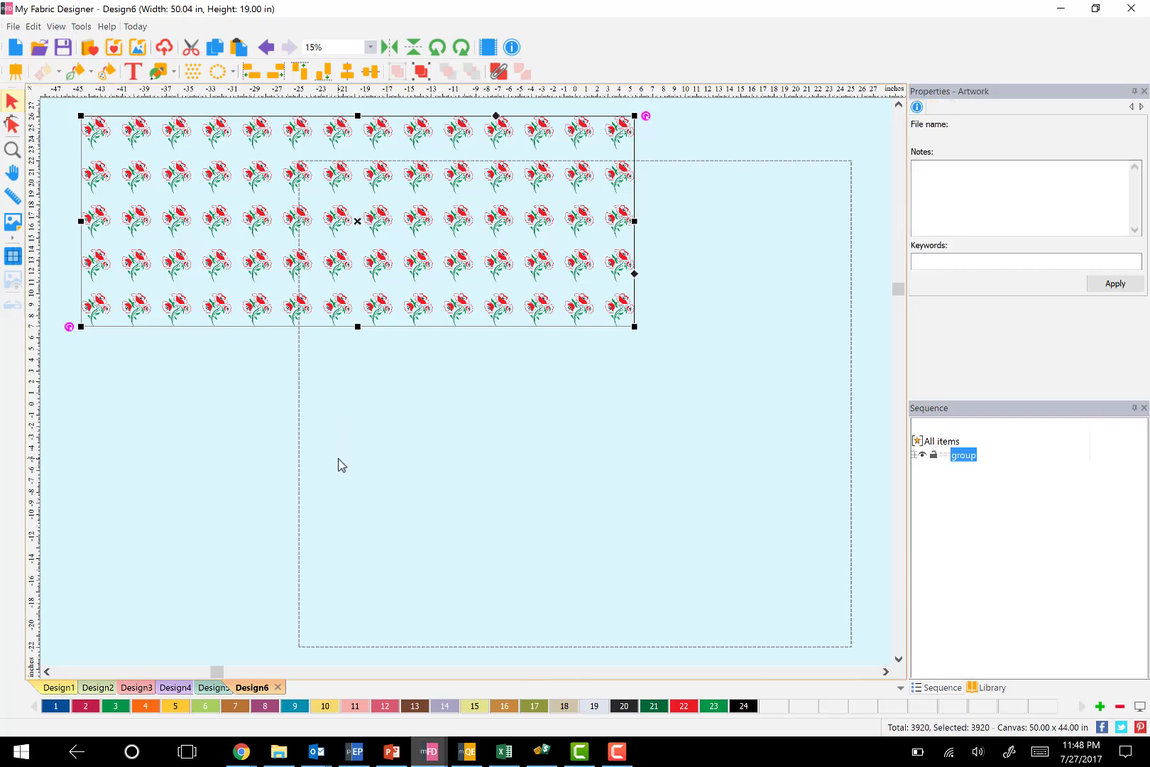
# Insert the Spider artwork from the Halloween library category.
pyautogui.click(86, 49)
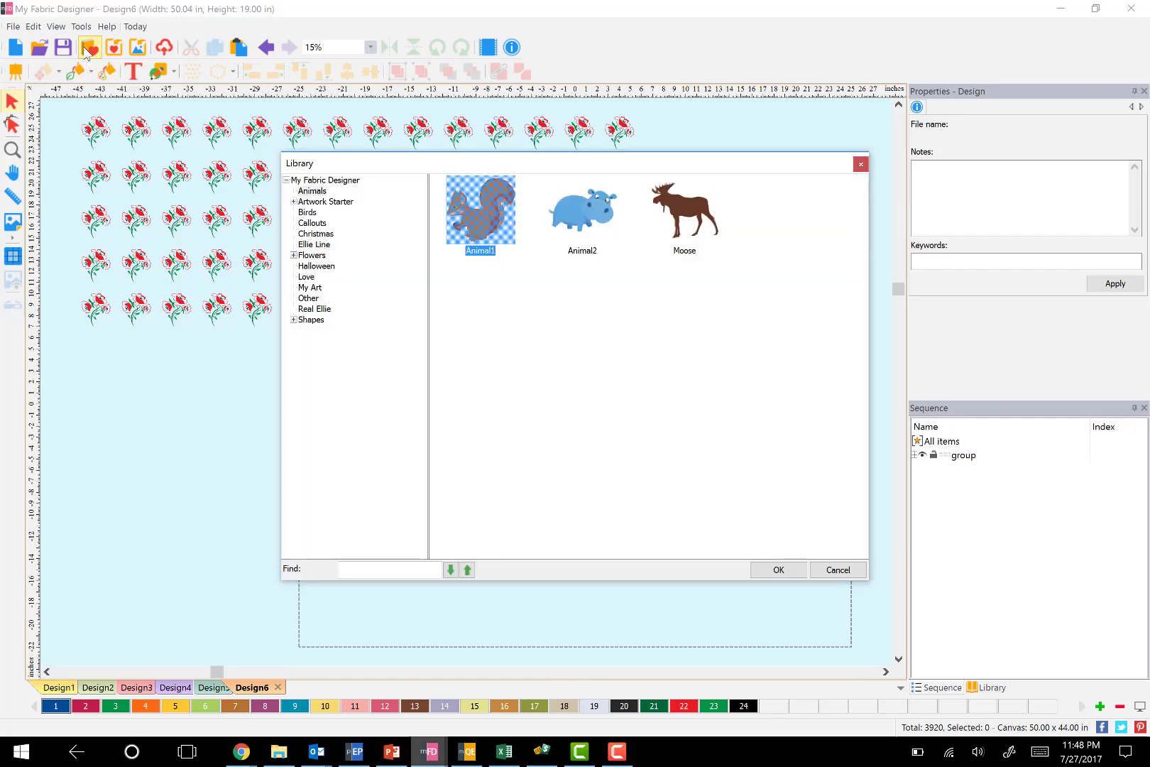
pyautogui.click(318, 268)
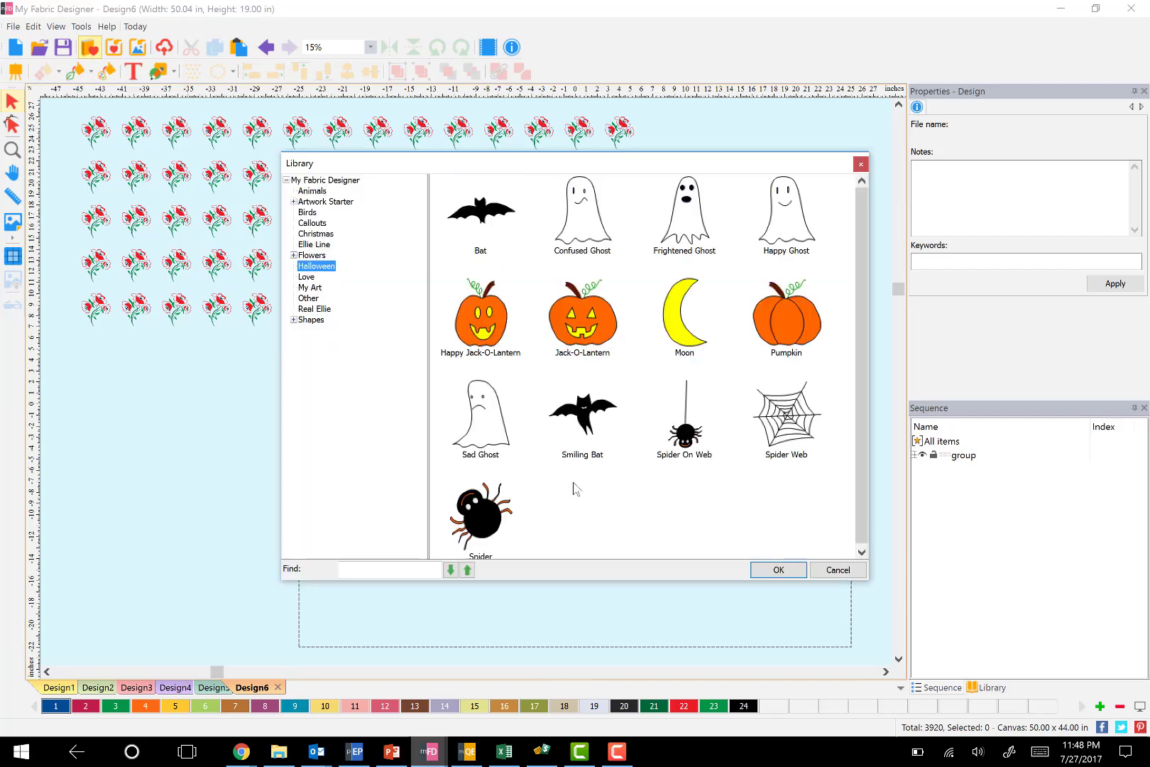
pyautogui.click(481, 524)
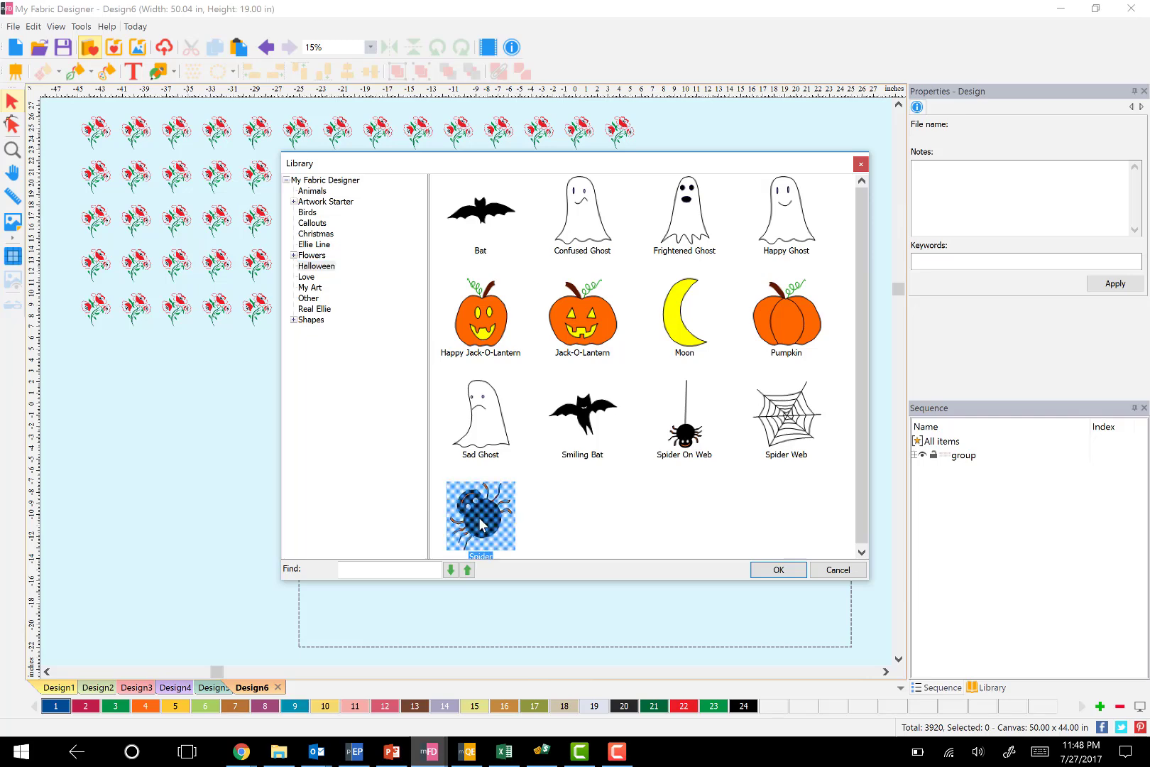
pyautogui.click(765, 571)
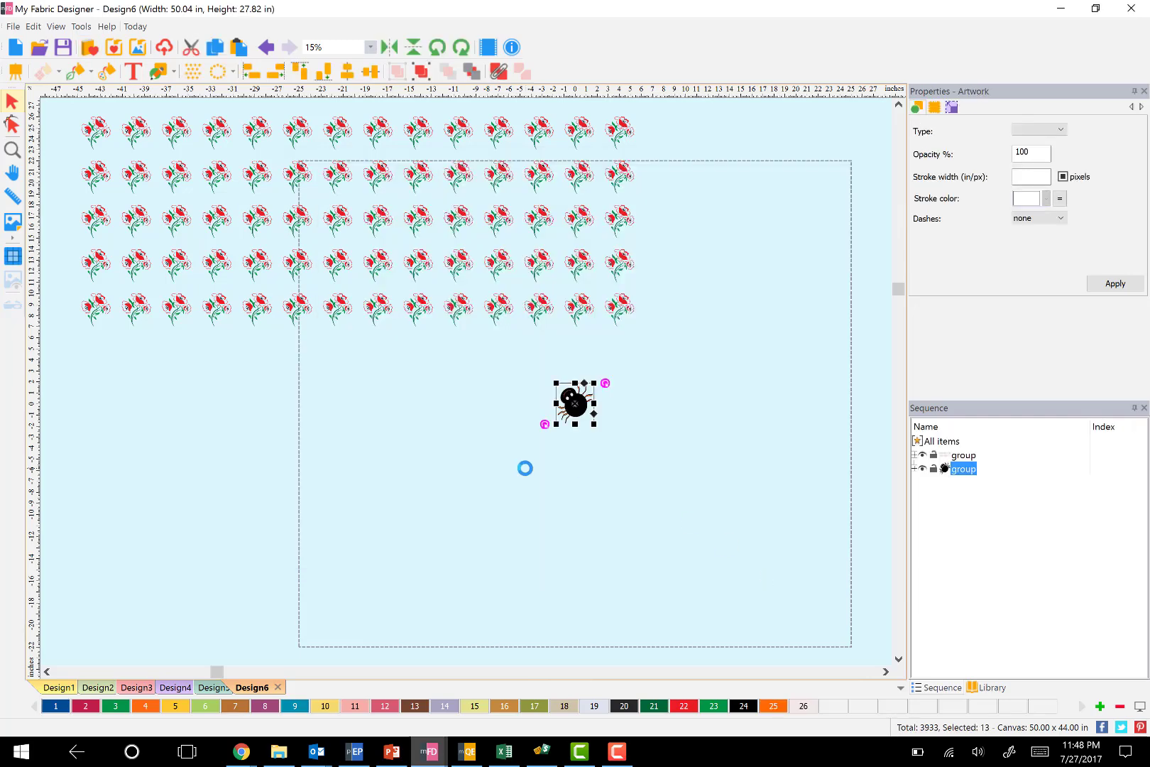
# Resize the spider to 1 in wide, maintaining its aspect ratio.
pyautogui.click(952, 108)
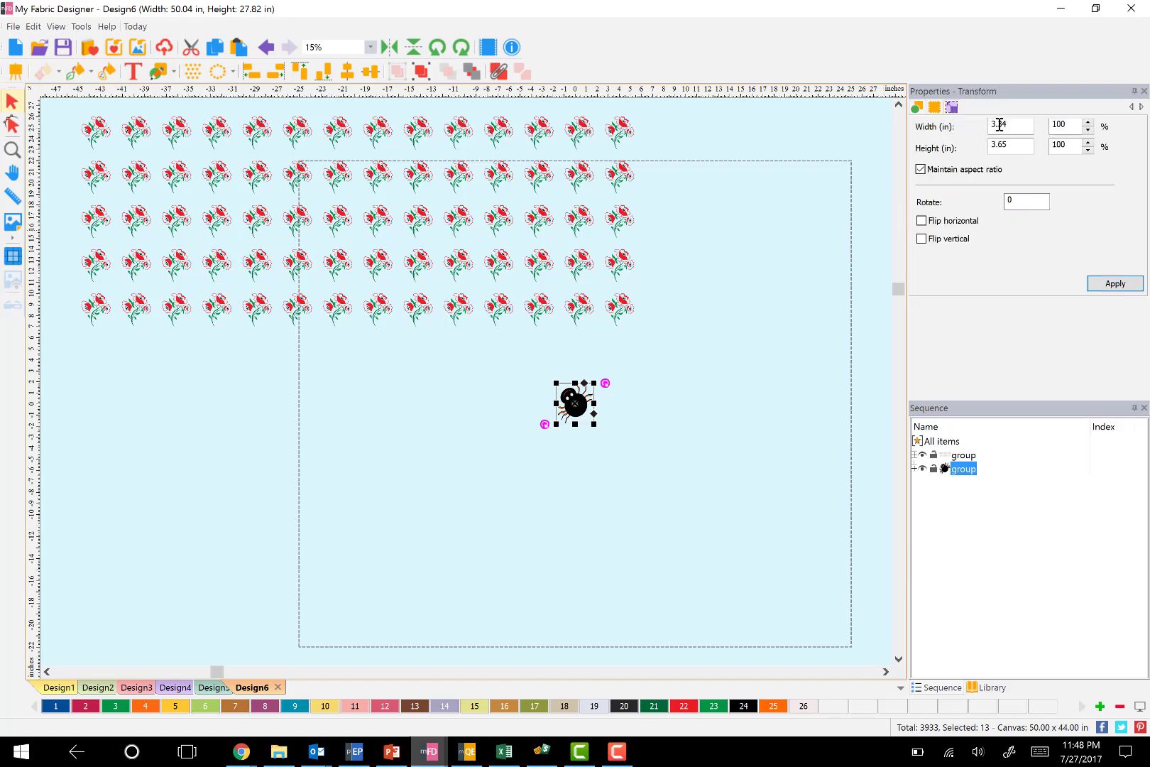
pyautogui.moveTo(1013, 125); pyautogui.dragTo(970, 123)
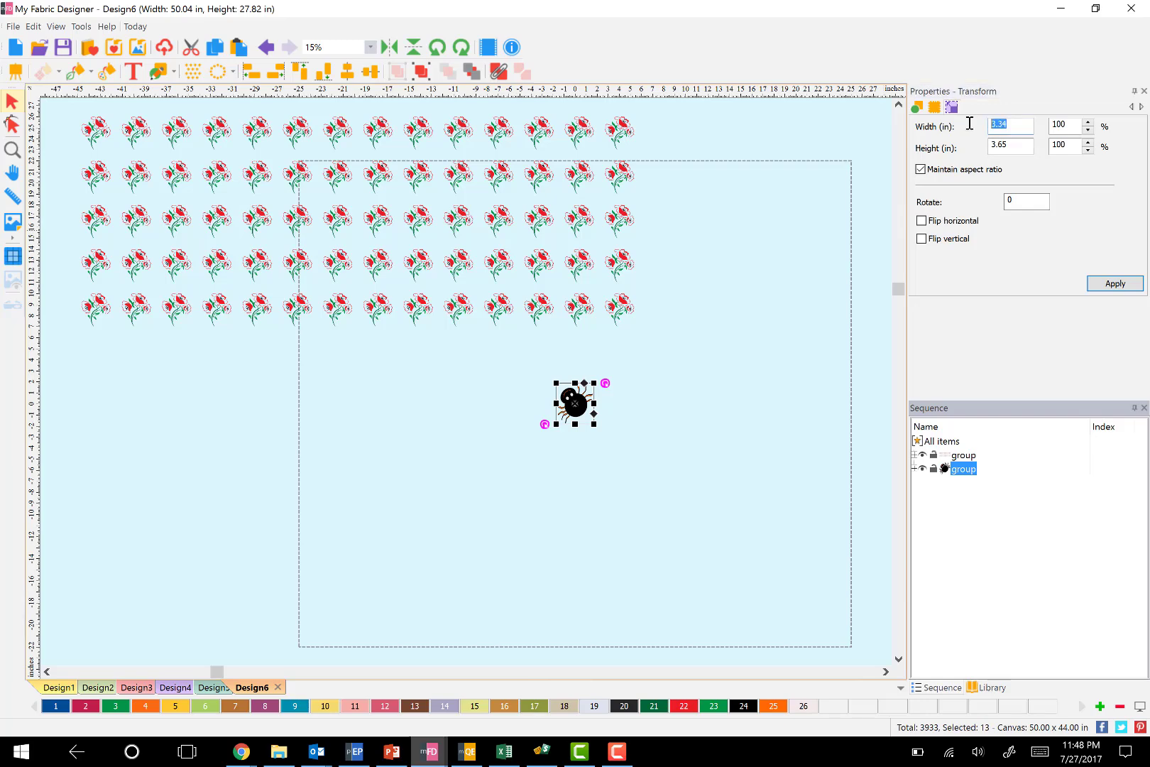
pyautogui.write('1')
pyautogui.click(1097, 284)
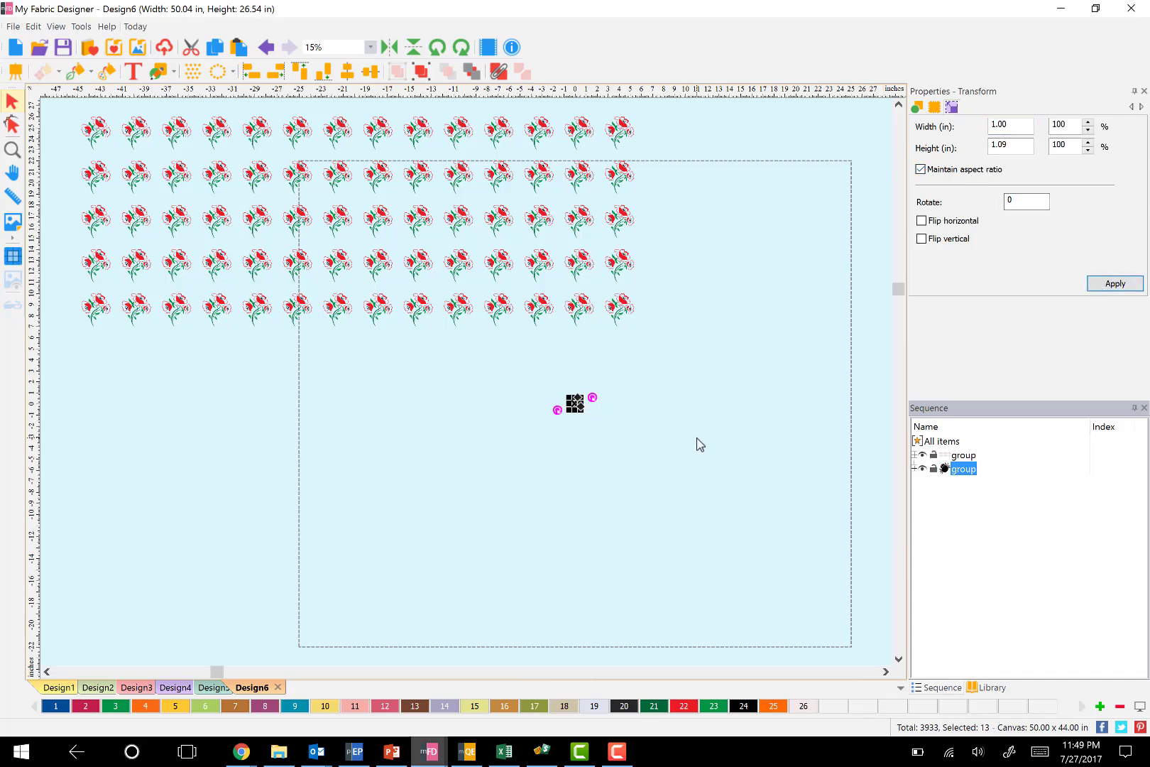
pyautogui.click(658, 417)
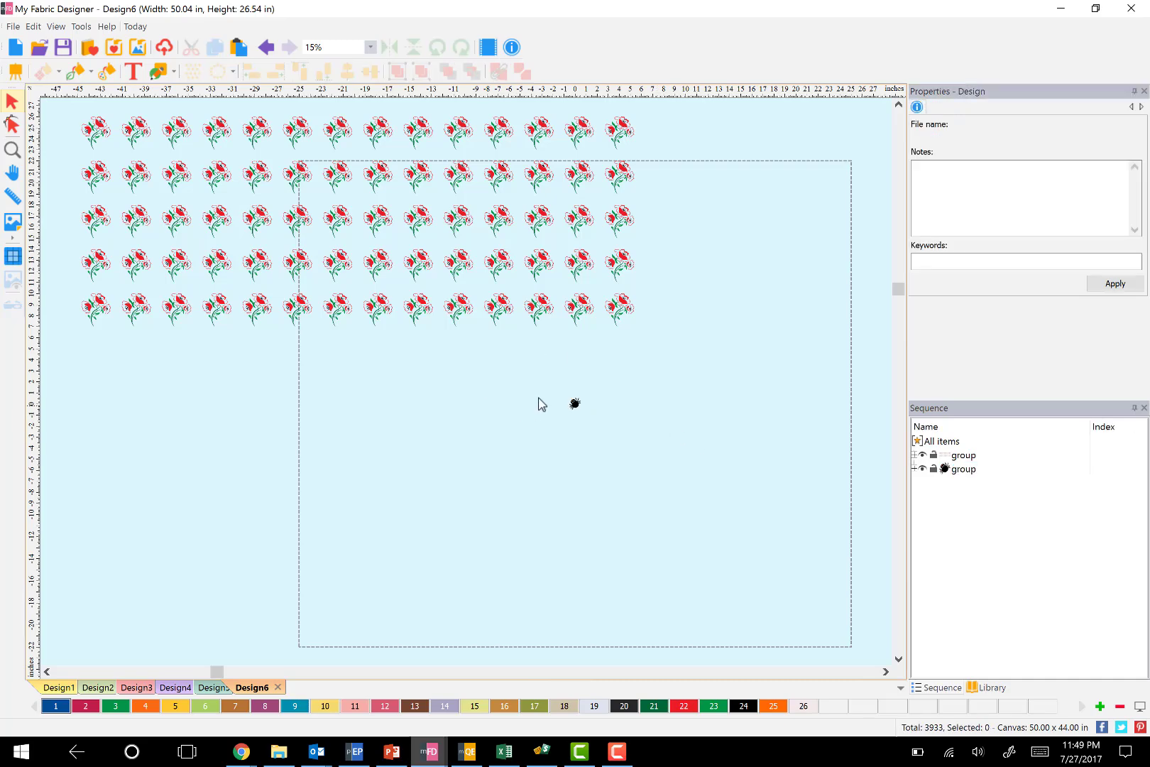
# Insert the Spider Web artwork from the Halloween library category.
pyautogui.click(91, 51)
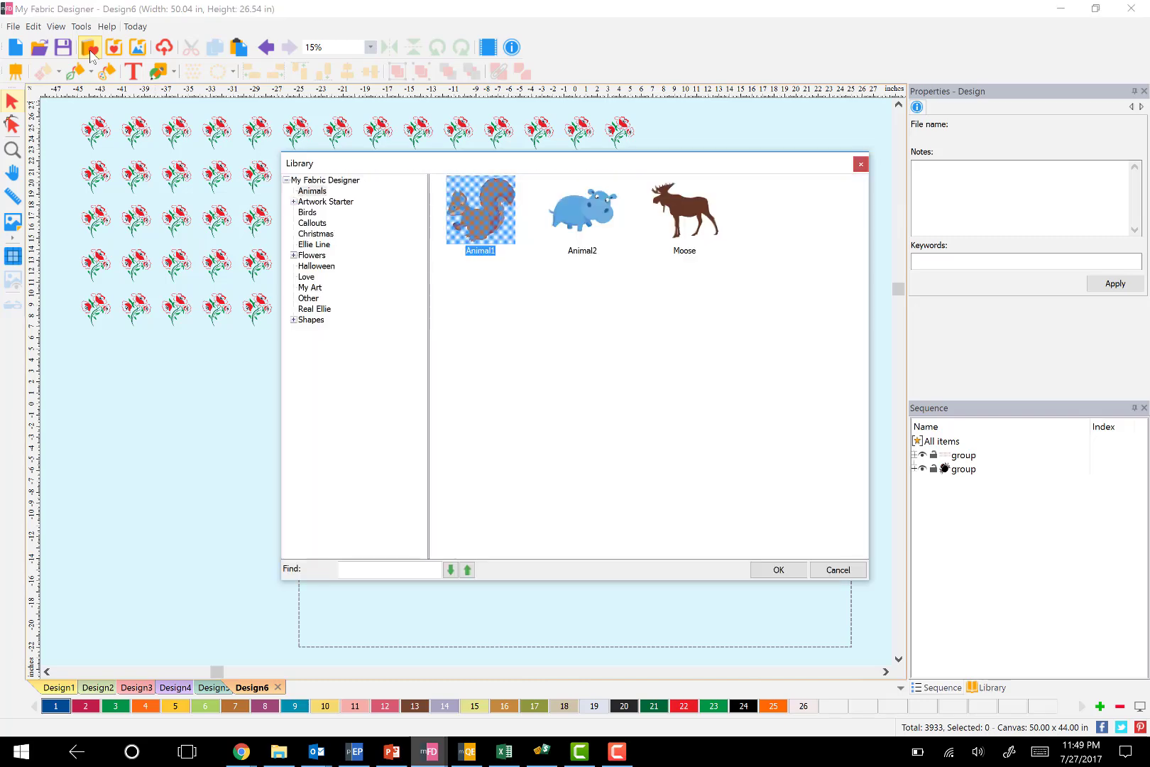
pyautogui.click(304, 267)
pyautogui.click(801, 426)
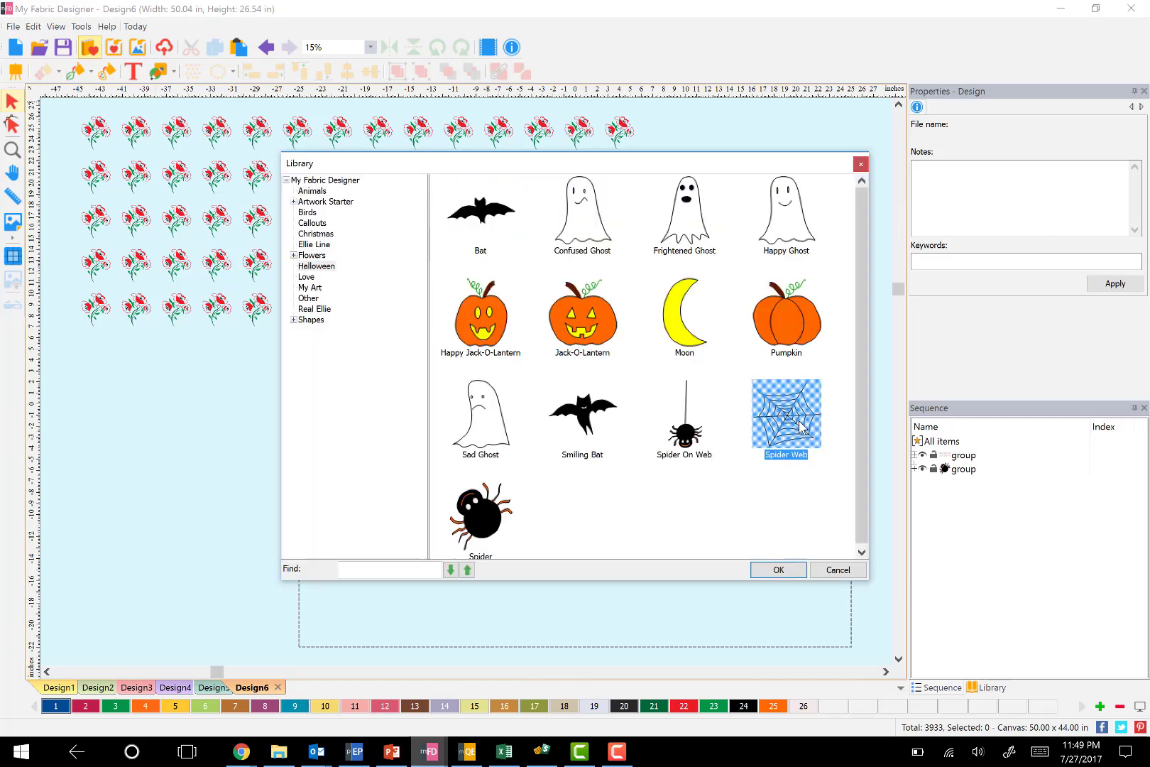
pyautogui.click(779, 569)
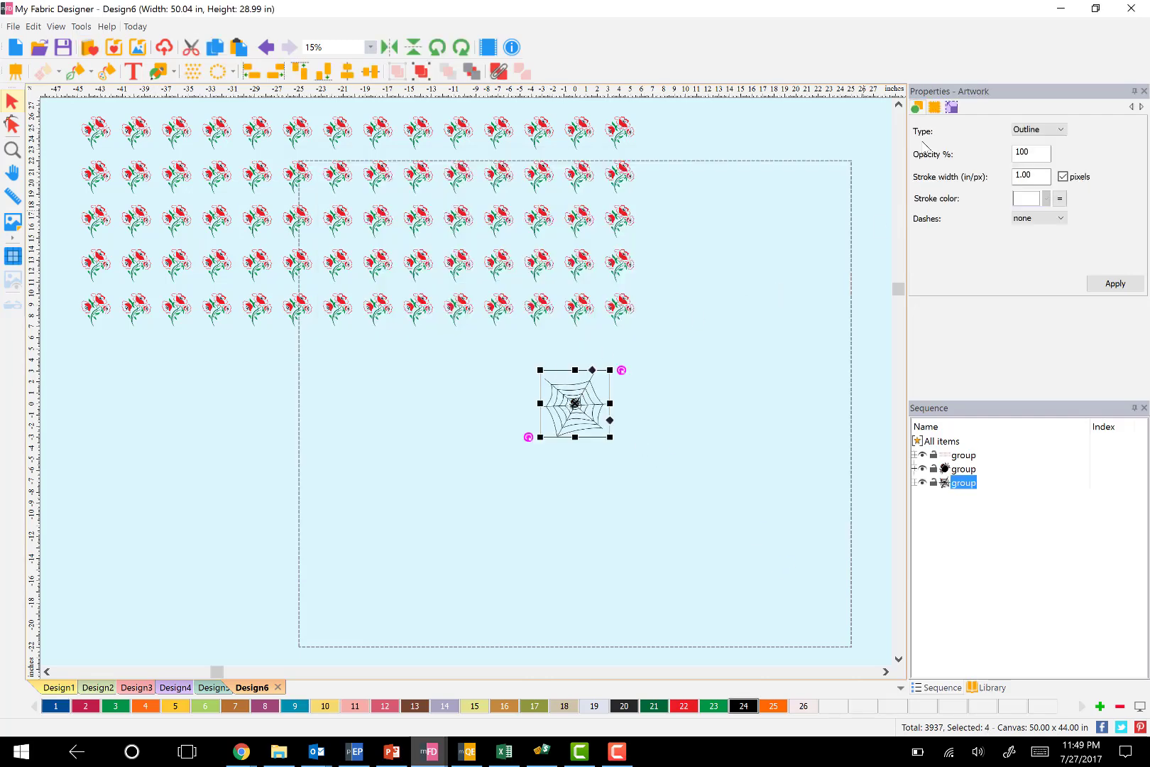
# Resize the spider web to 1 in wide, maintaining its aspect ratio, and move it about 1.6 in off the spider toward the lower right.
pyautogui.click(952, 108)
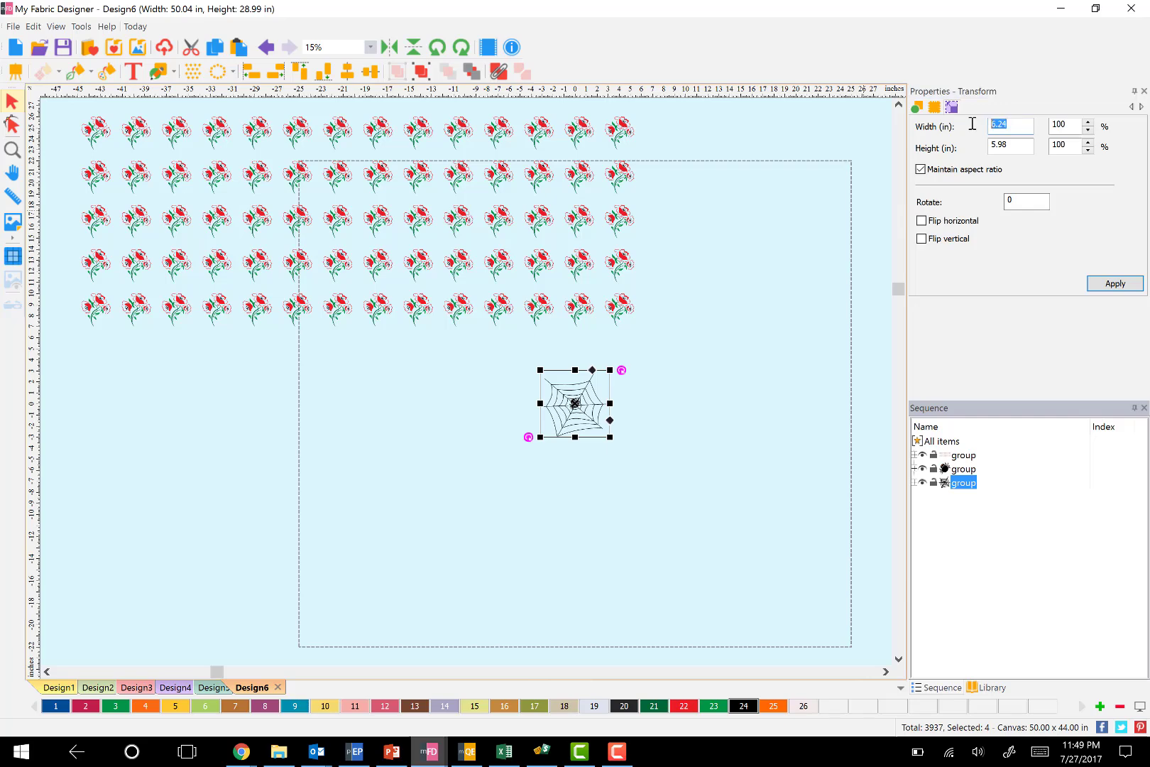
pyautogui.write('1')
pyautogui.click(1097, 286)
pyautogui.click(1113, 291)
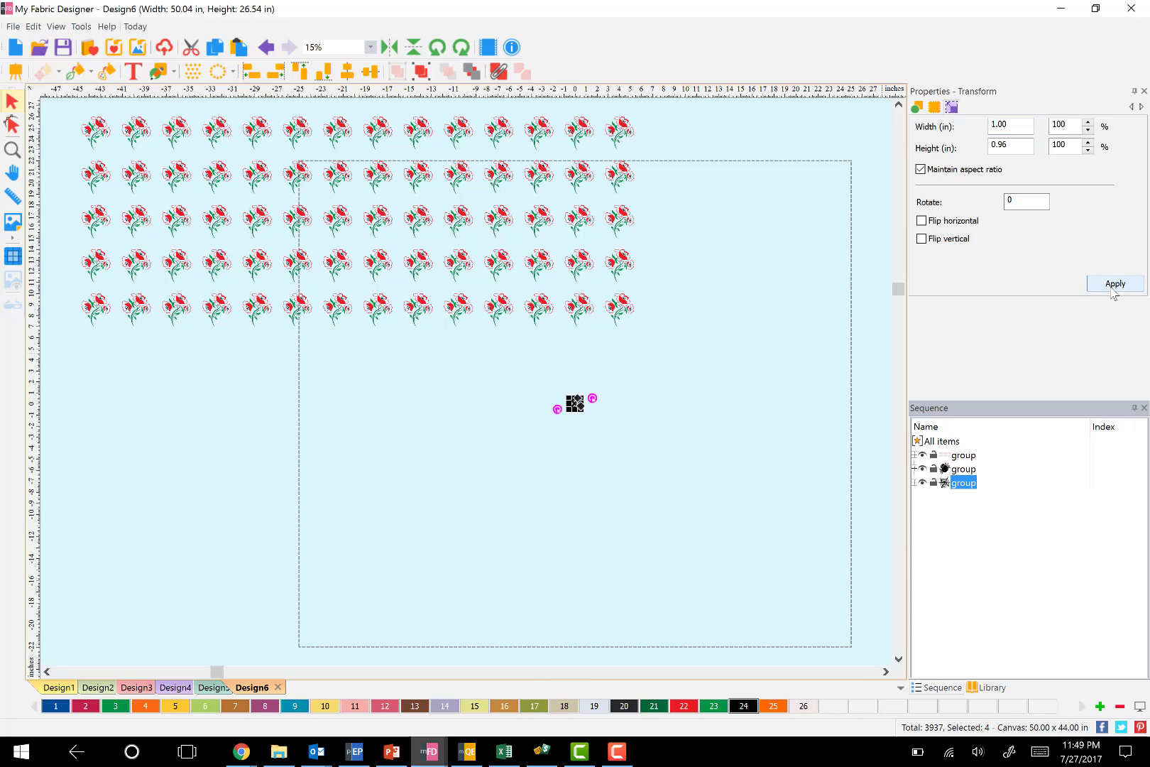
pyautogui.click(576, 407)
pyautogui.moveTo(577, 406); pyautogui.dragTo(594, 413)
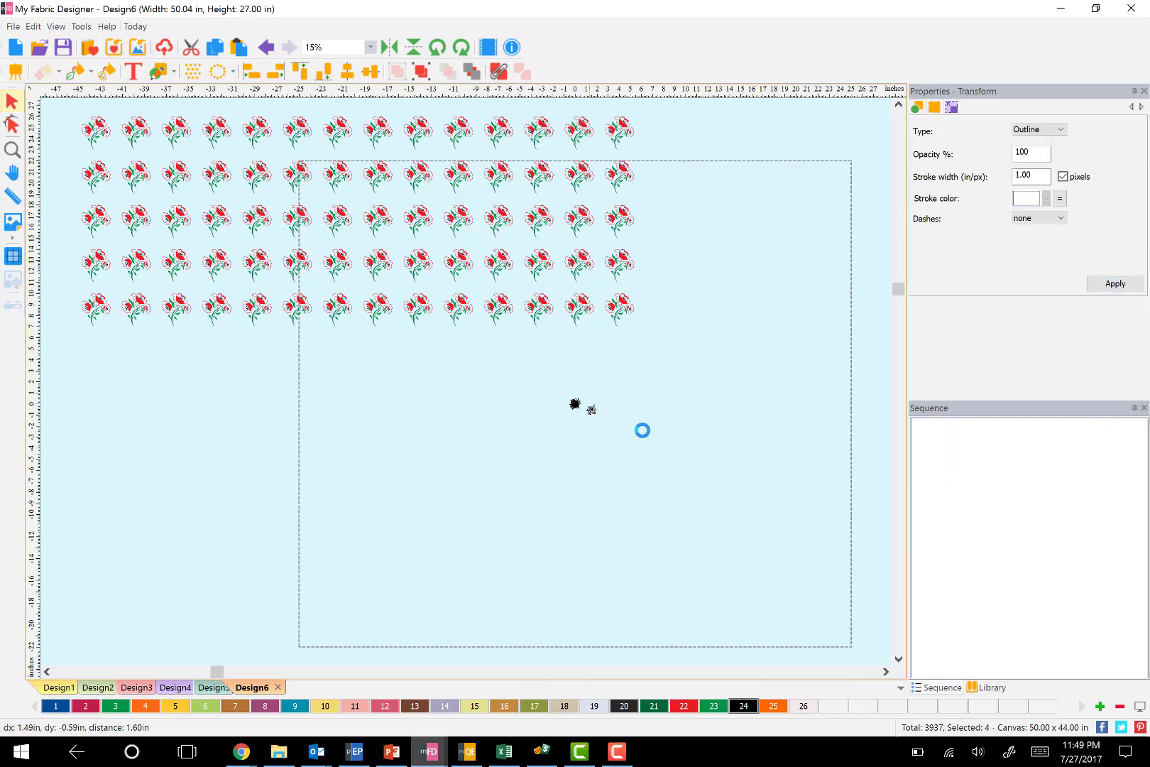
# Start a Scatter of the spider and spider web together and preview it over a 19 by 19 in area.
pyautogui.click(537, 410)
pyautogui.moveTo(541, 375); pyautogui.dragTo(637, 443)
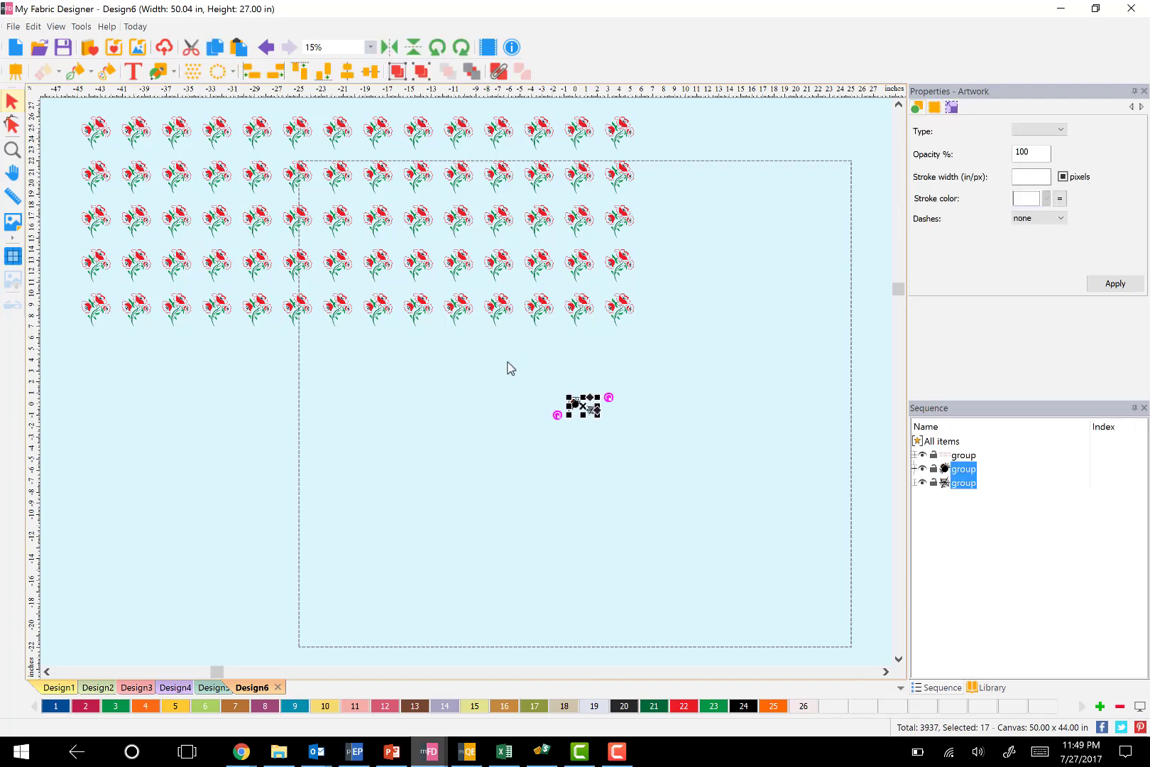
pyautogui.click(234, 74)
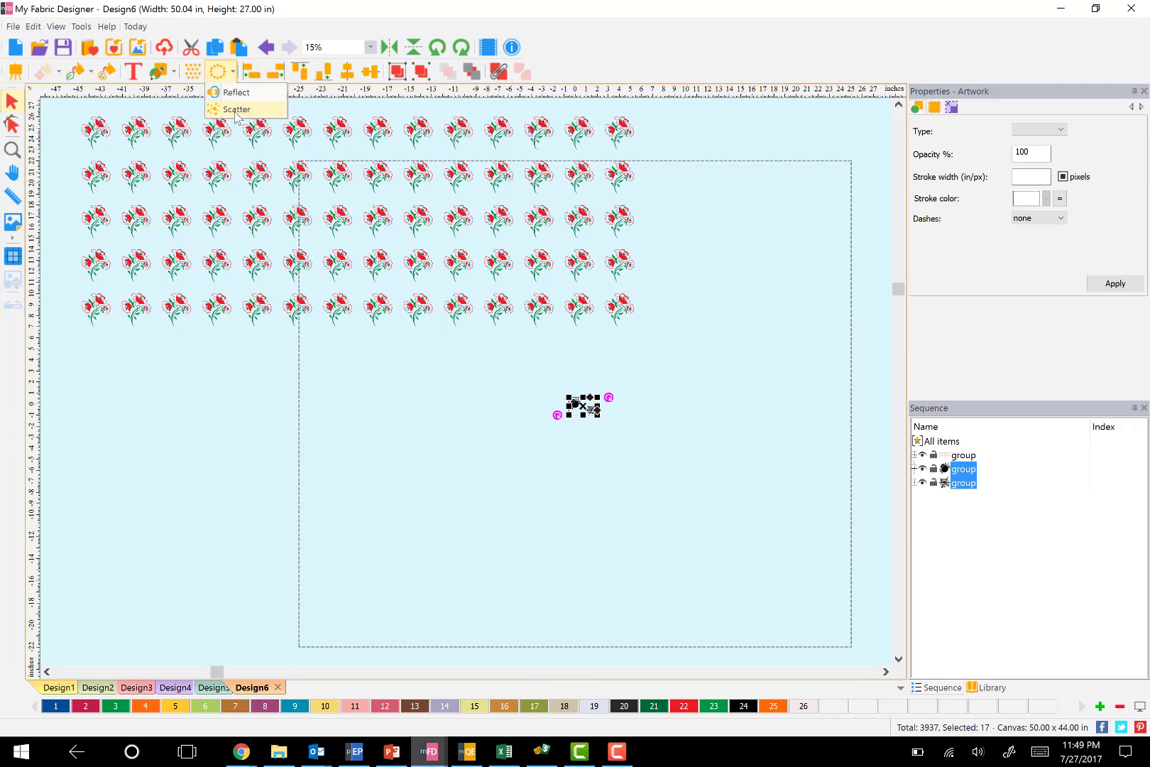
pyautogui.click(236, 111)
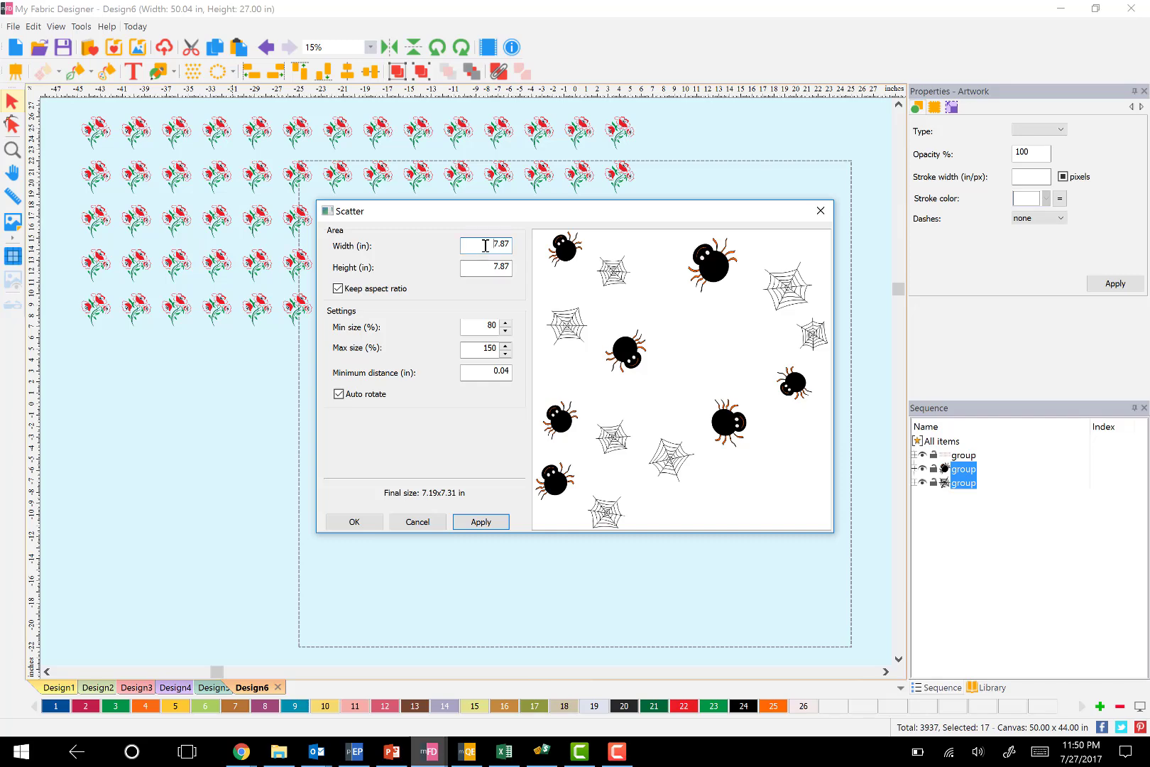
pyautogui.moveTo(472, 243); pyautogui.dragTo(540, 246)
pyautogui.write('19')
pyautogui.press('Tab')
pyautogui.write('1')
pyautogui.click(488, 526)
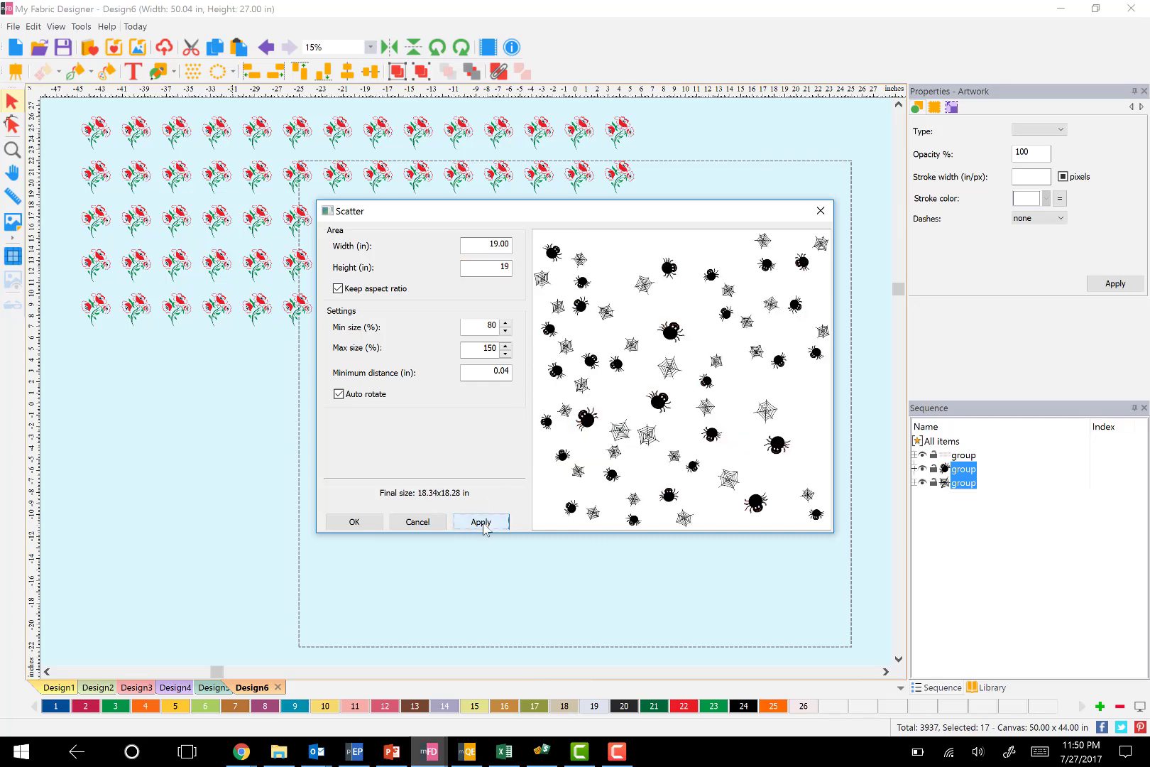
# Release the scatter area's aspect ratio, set its width to 50 in while leaving the height at 19 in, and preview it.
pyautogui.moveTo(496, 268); pyautogui.dragTo(516, 267)
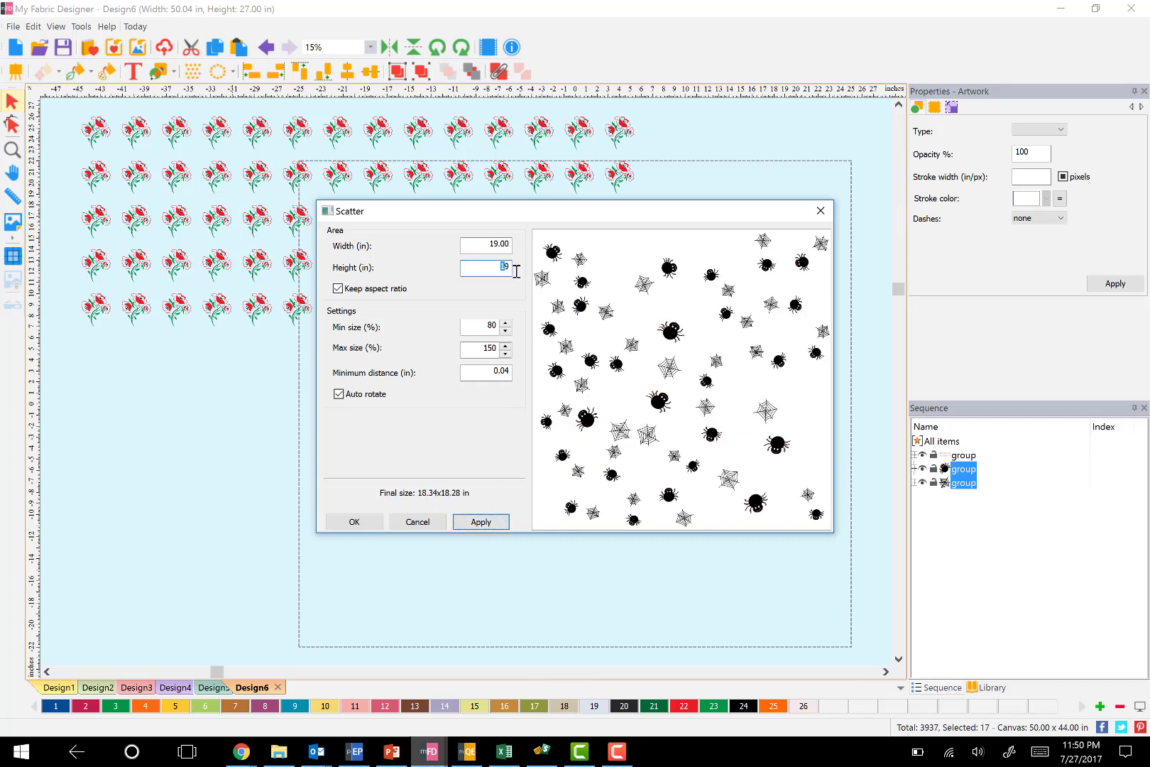
pyautogui.click(338, 289)
pyautogui.click(489, 244)
pyautogui.moveTo(527, 239); pyautogui.dragTo(542, 236)
pyautogui.write('54')
pyautogui.click(490, 526)
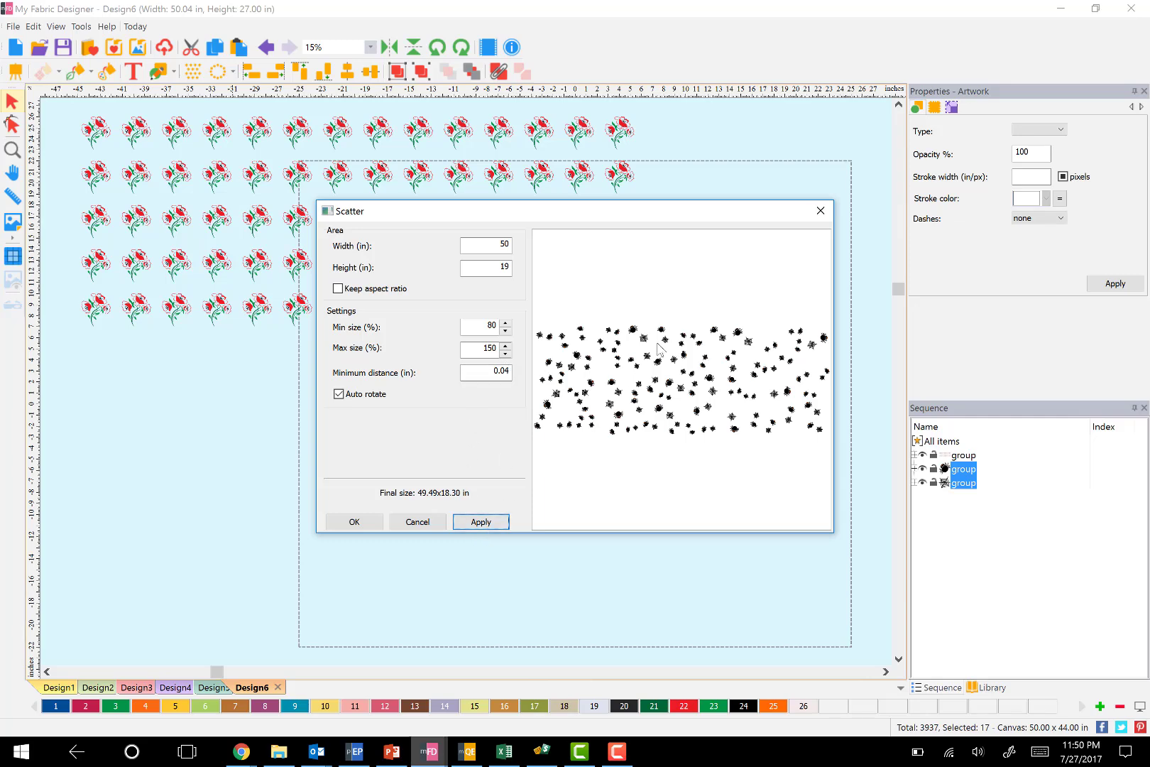
# Regenerate the random spider and web arrangement twice, then accept the scatter.
pyautogui.click(481, 523)
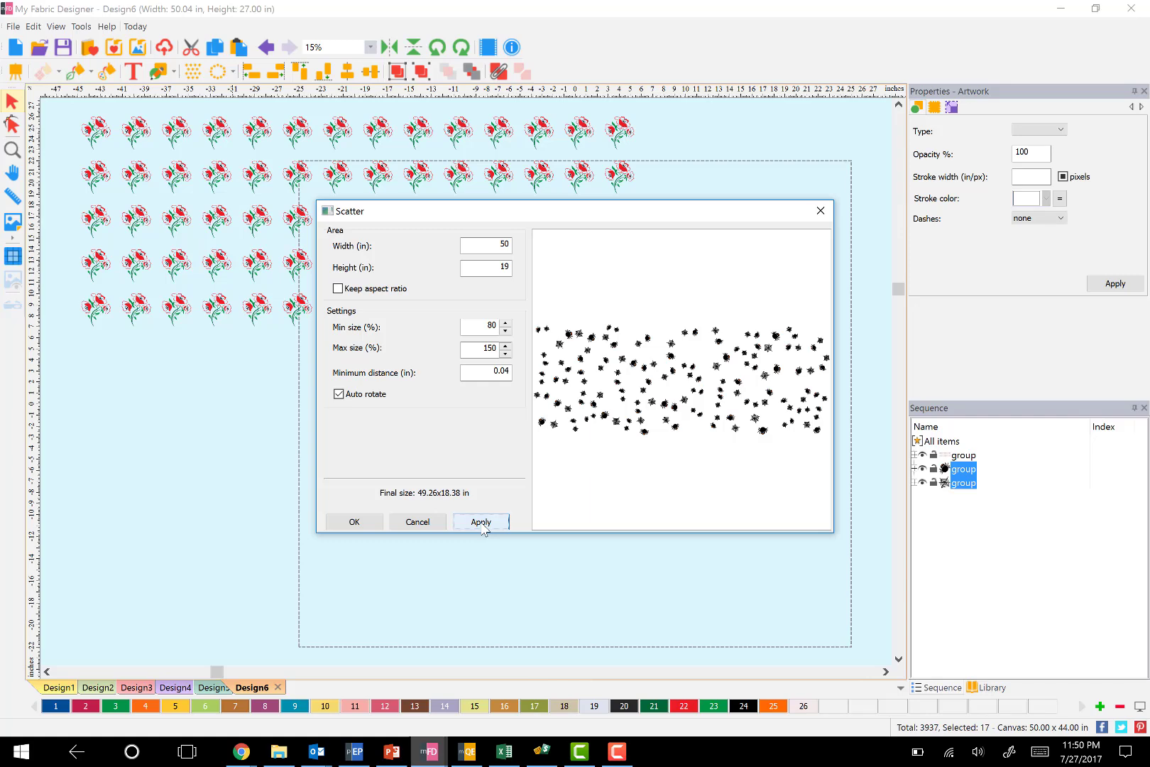
pyautogui.click(481, 523)
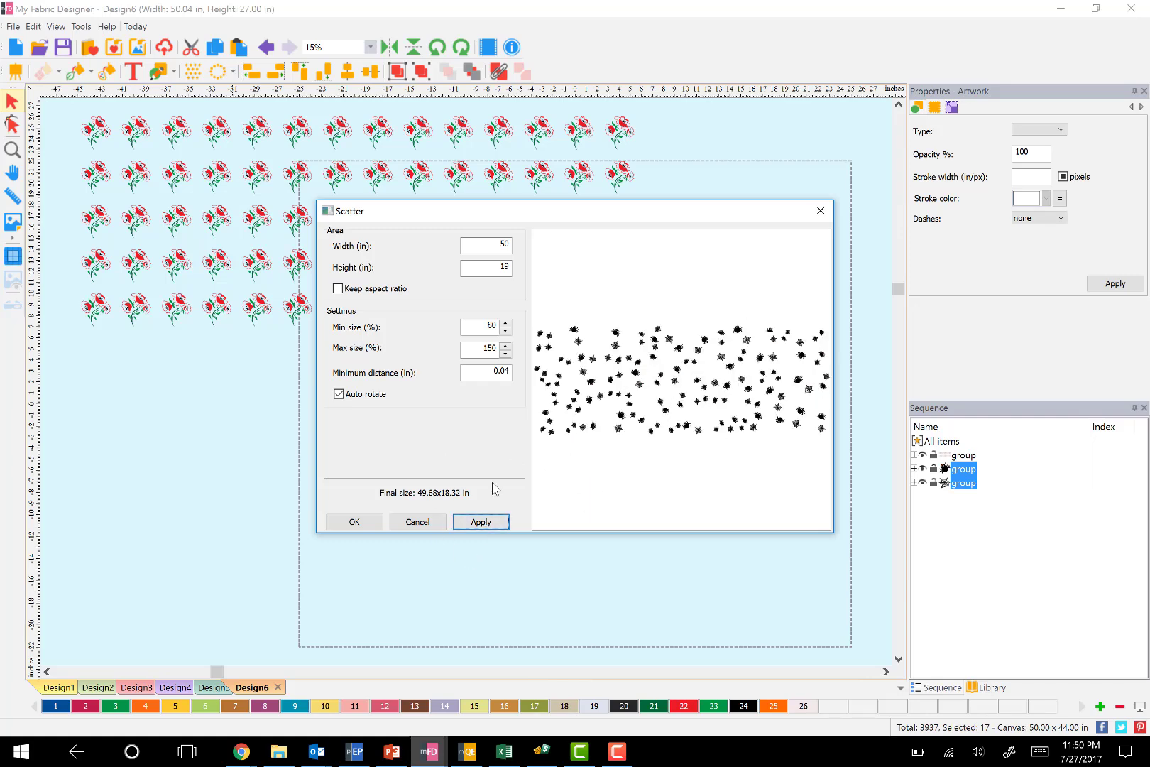
pyautogui.click(352, 522)
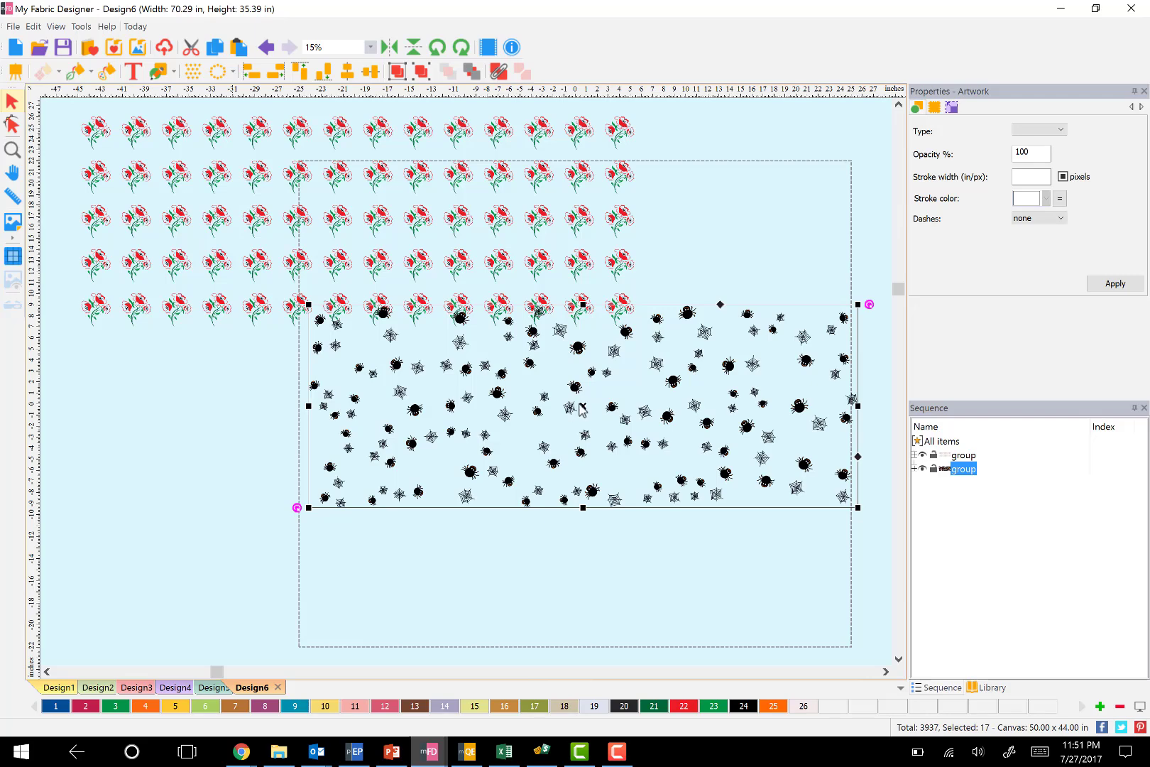
# Move the scattered spider pattern into the lower half of the canvas and the flower pattern into the upper half.
pyautogui.moveTo(582, 411); pyautogui.dragTo(584, 535)
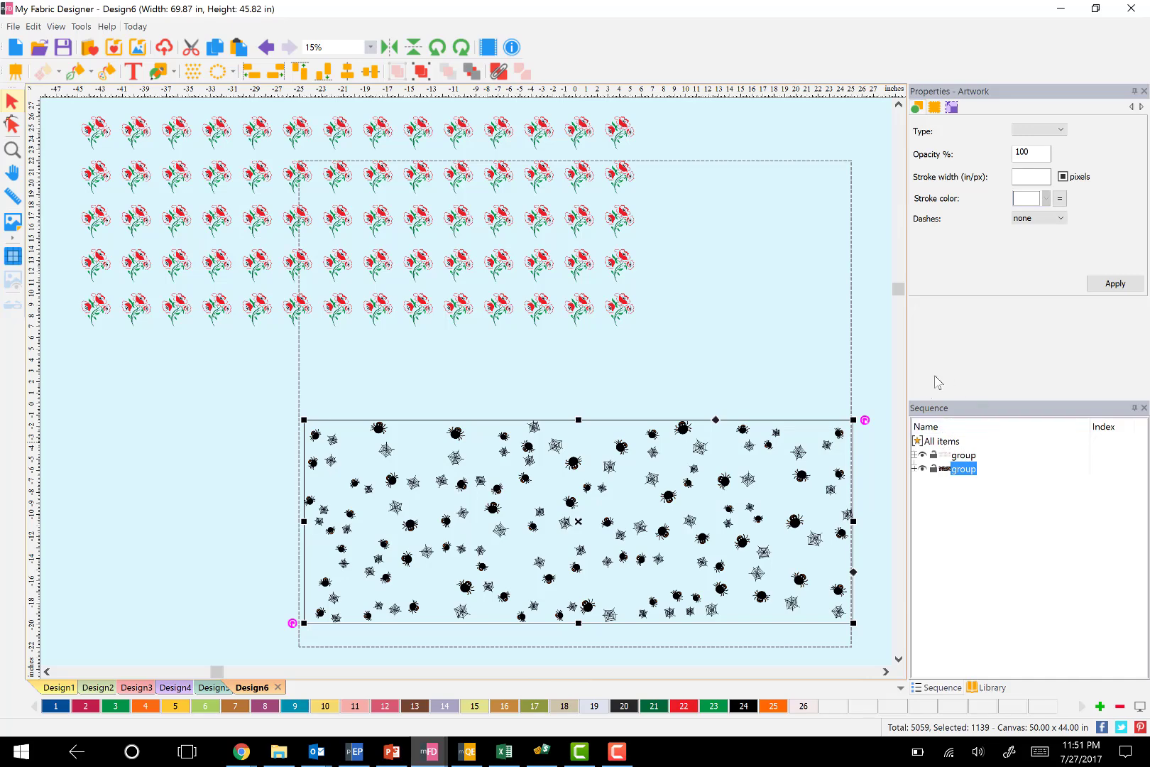
pyautogui.click(950, 443)
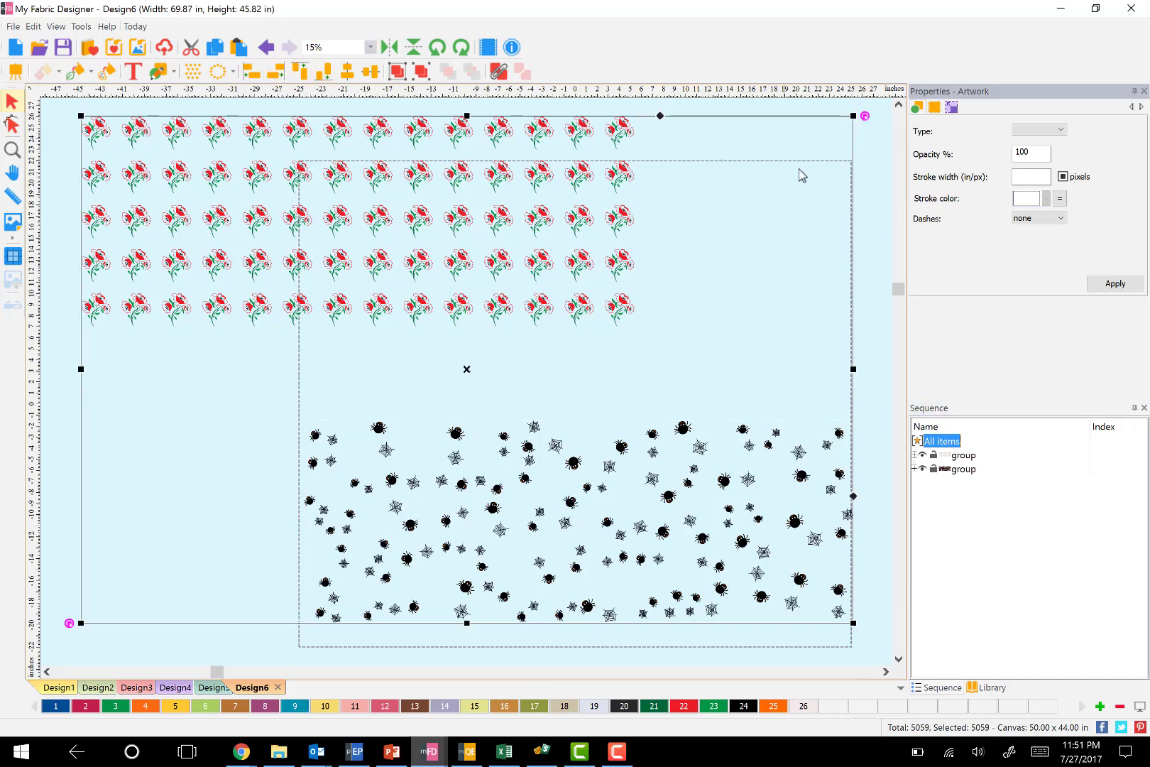
pyautogui.click(262, 390)
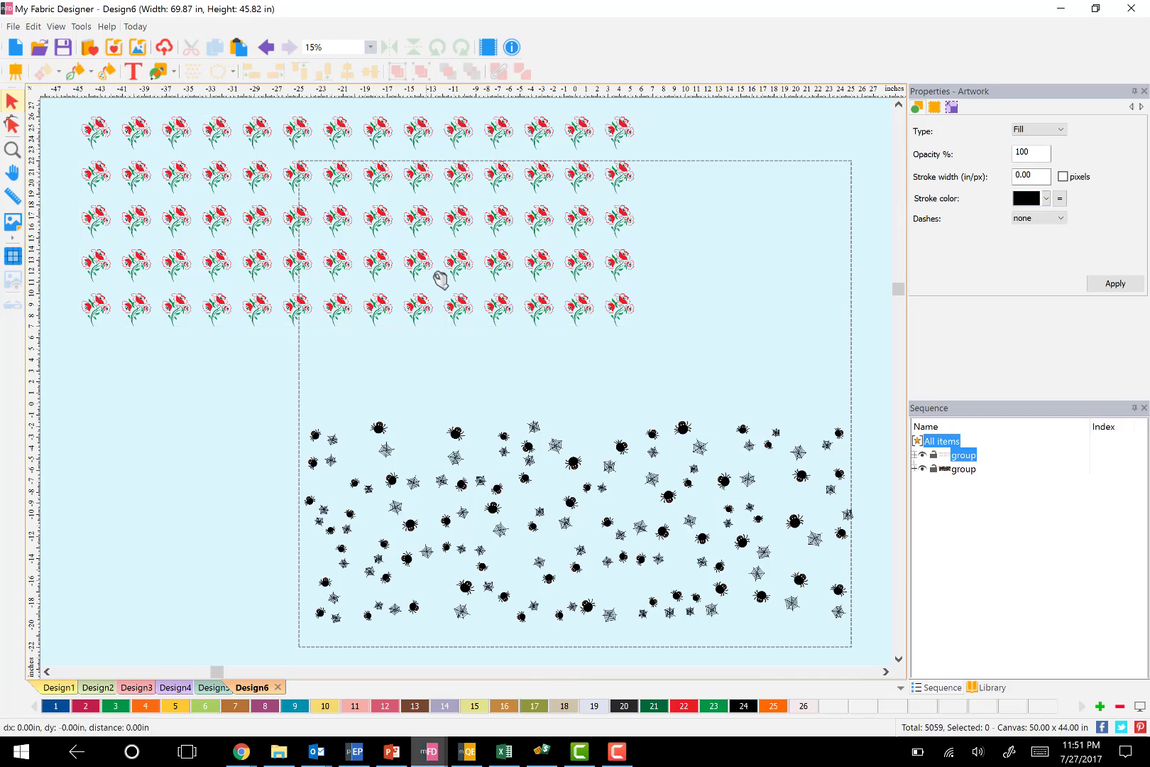
pyautogui.moveTo(440, 279); pyautogui.dragTo(563, 289)
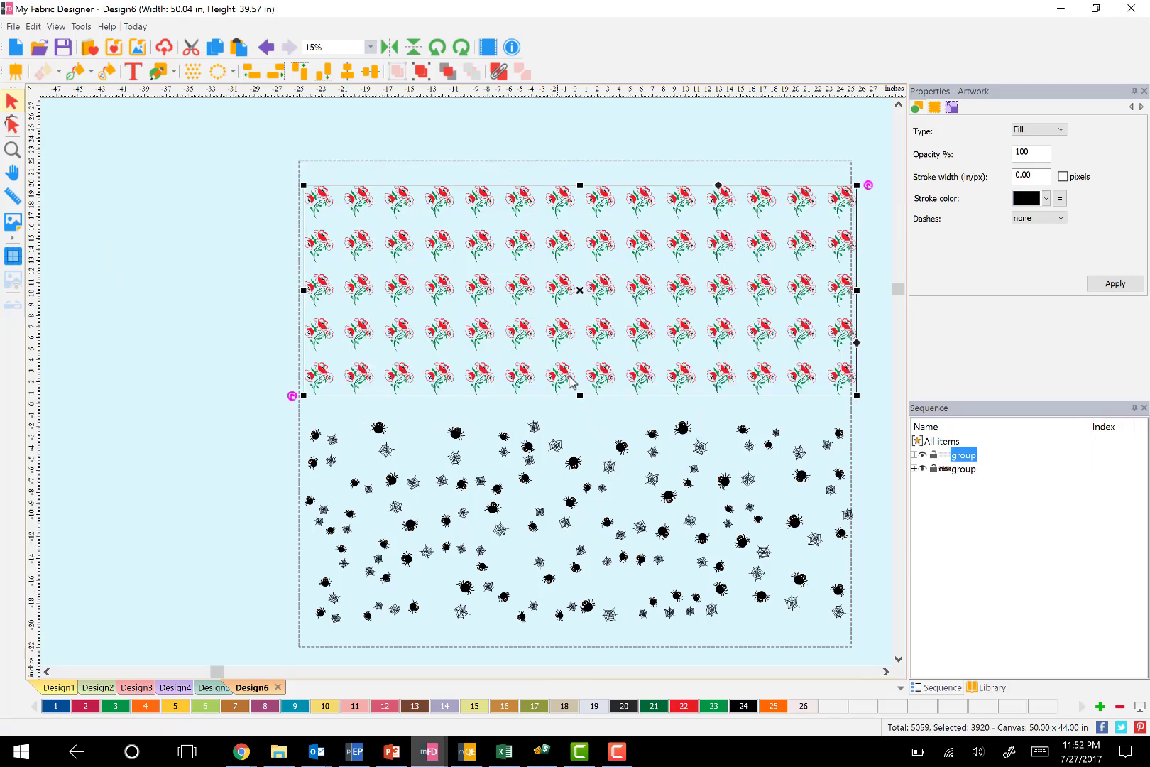
pyautogui.moveTo(584, 293); pyautogui.dragTo(584, 282)
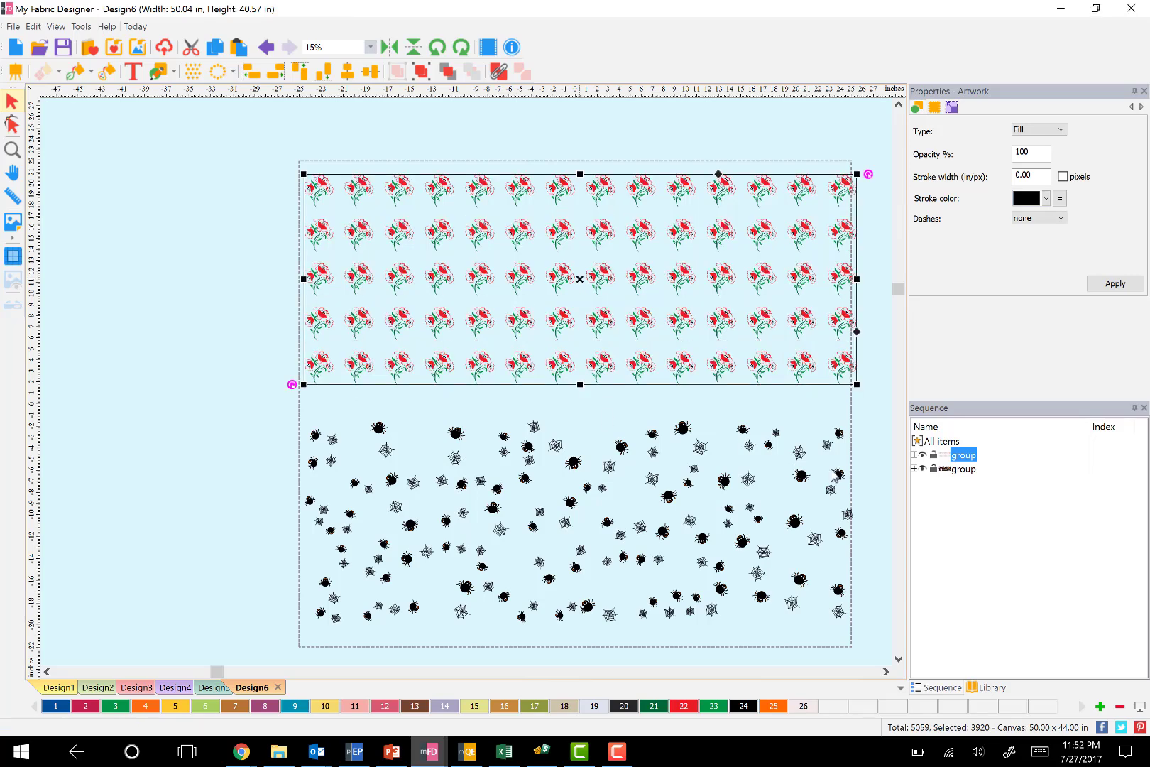
# Select all items, align their centers horizontally, and apply Center Origin to the layout.
pyautogui.click(939, 444)
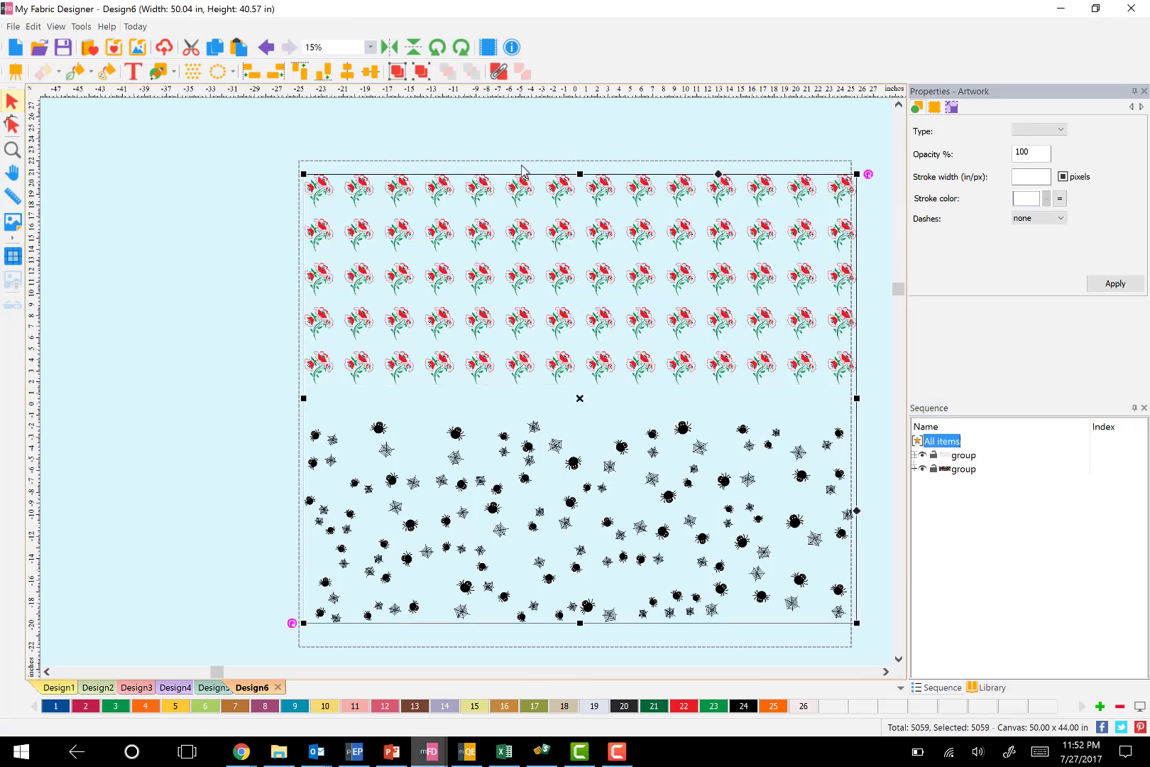
pyautogui.click(348, 71)
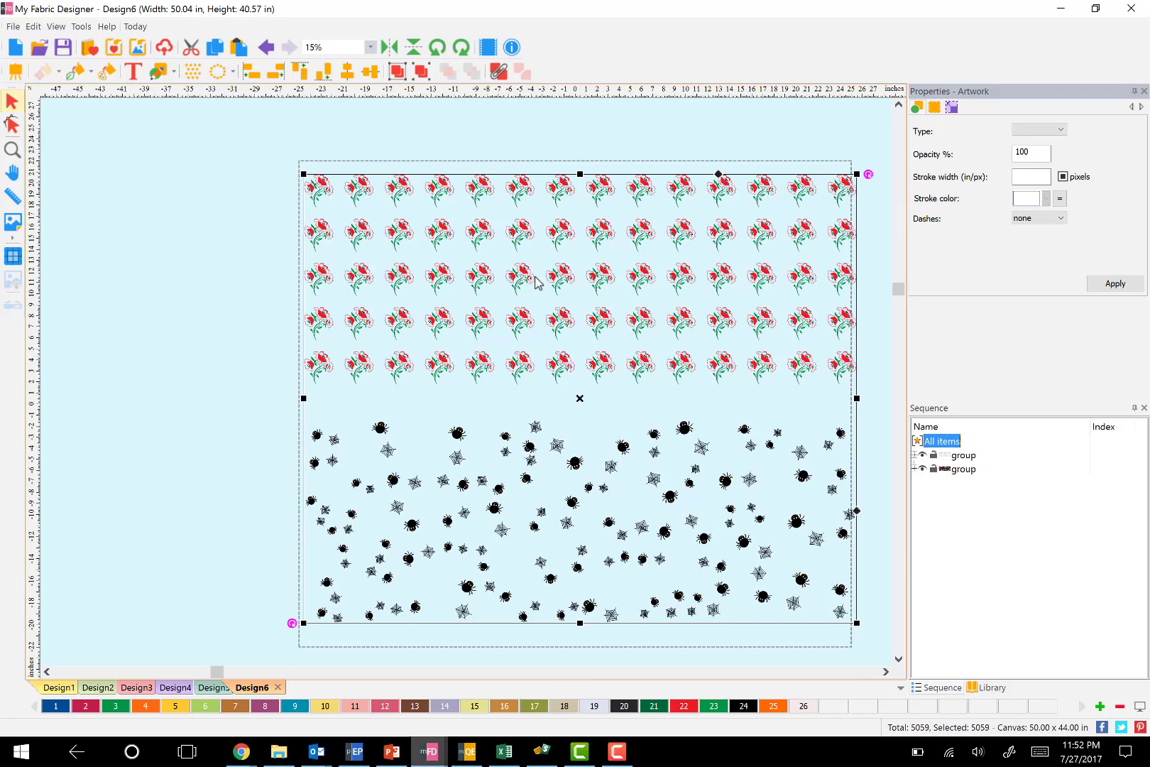
pyautogui.rightClick(485, 95)
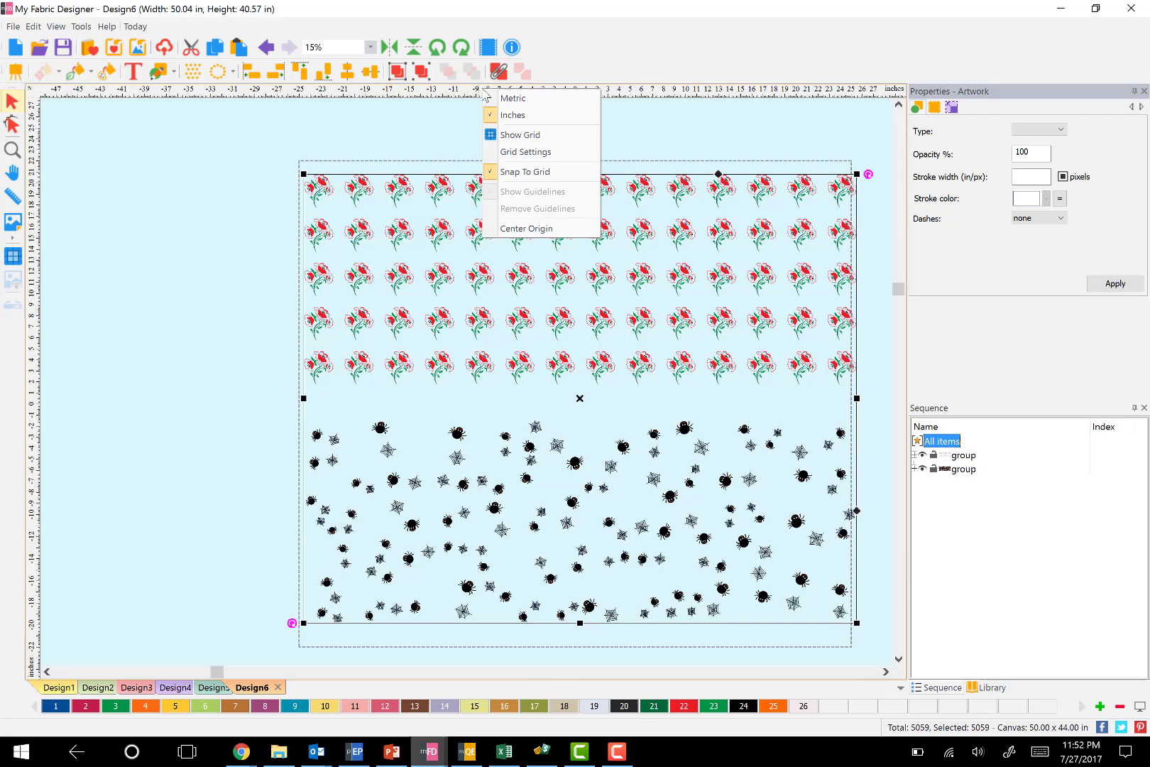
pyautogui.click(534, 229)
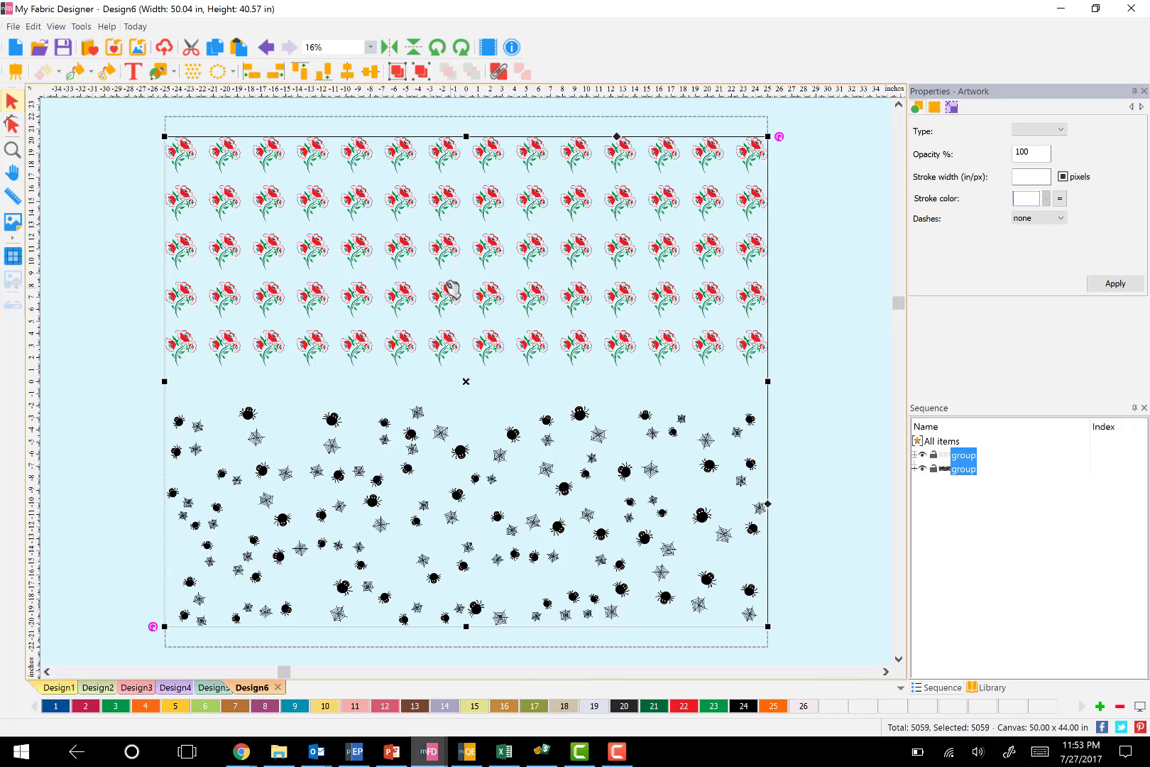
# Send the design for printing, keeping Basic Combed Cotton (54 in) fabric, a 1/4 in margin and optimized orientation.
pyautogui.click(165, 50)
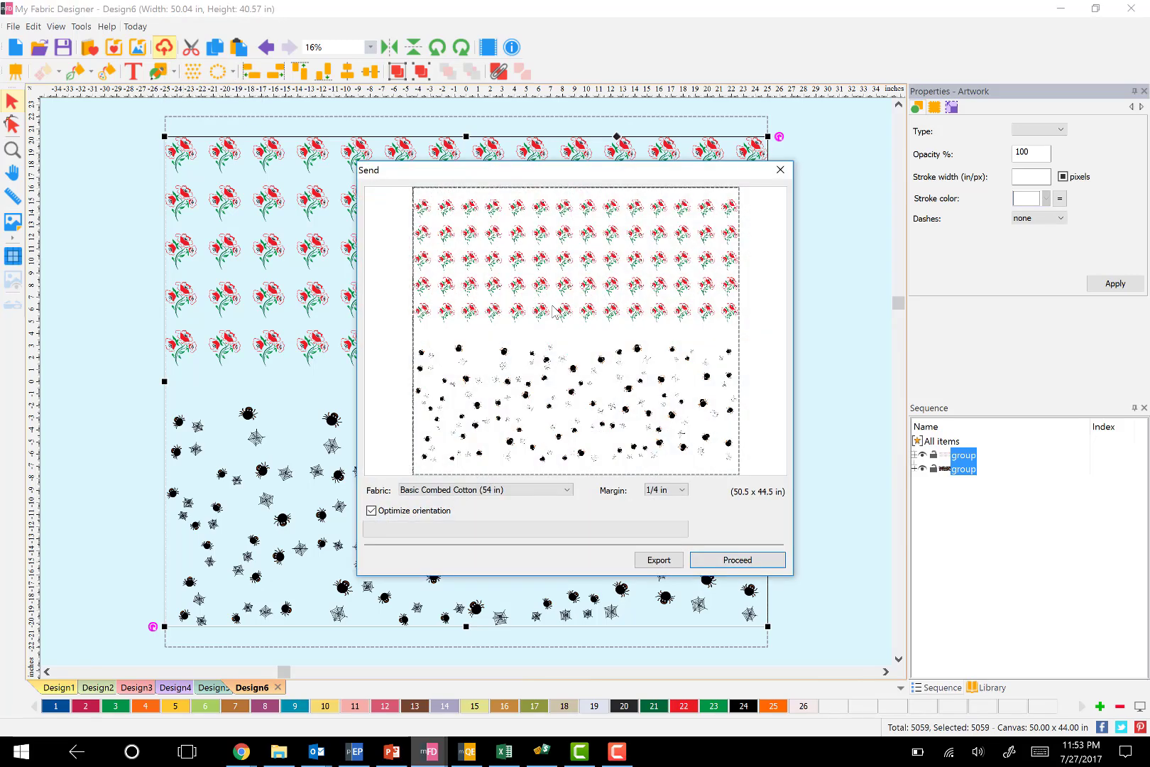
pyautogui.click(722, 563)
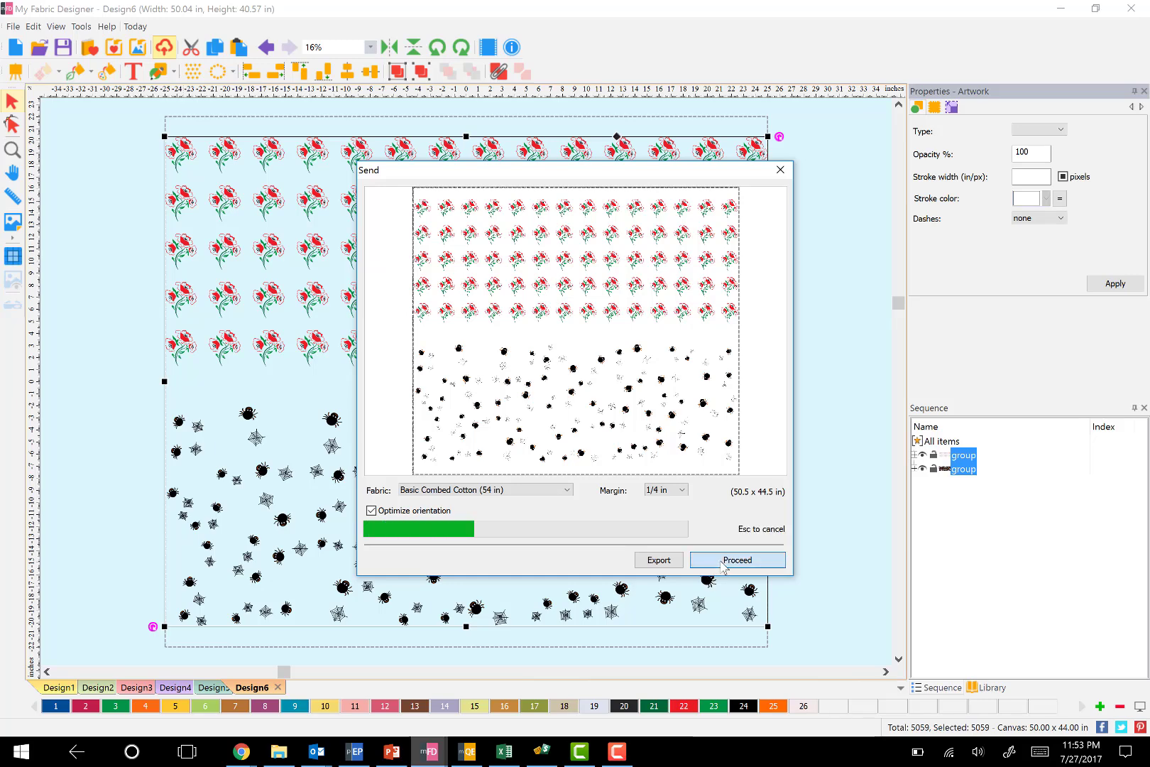